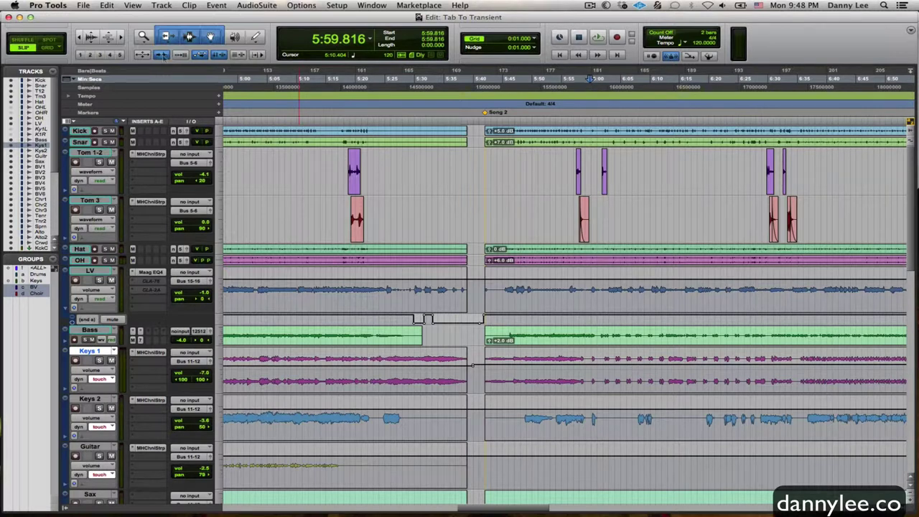
# - Heal the separation between the two short Tom 1-2 hits into a single clip
pyautogui.click(163, 55)
pyautogui.click(162, 55)
pyautogui.moveTo(550, 165); pyautogui.dragTo(651, 208)
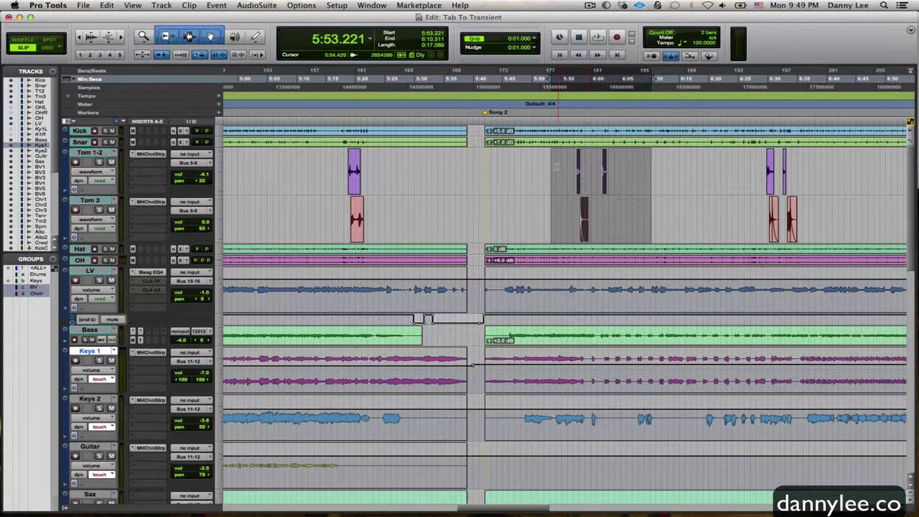
pyautogui.moveTo(555, 165); pyautogui.dragTo(629, 209)
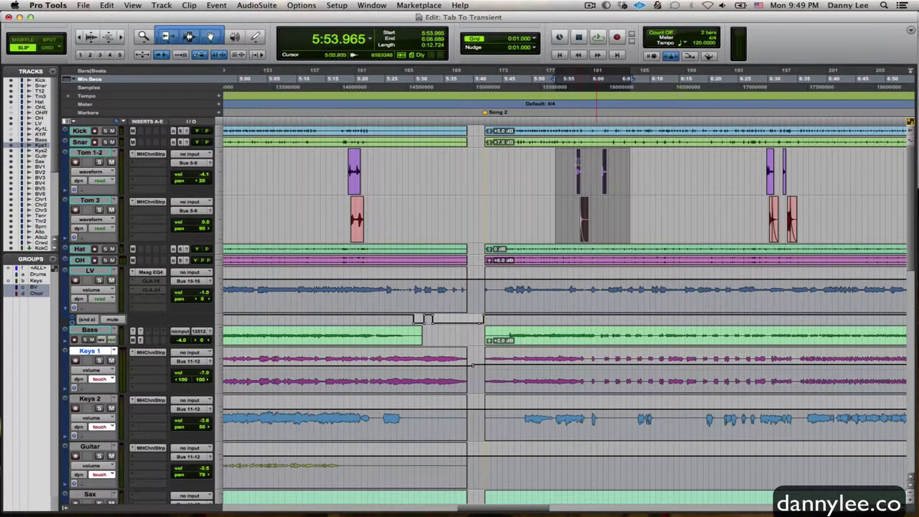
pyautogui.click(563, 172)
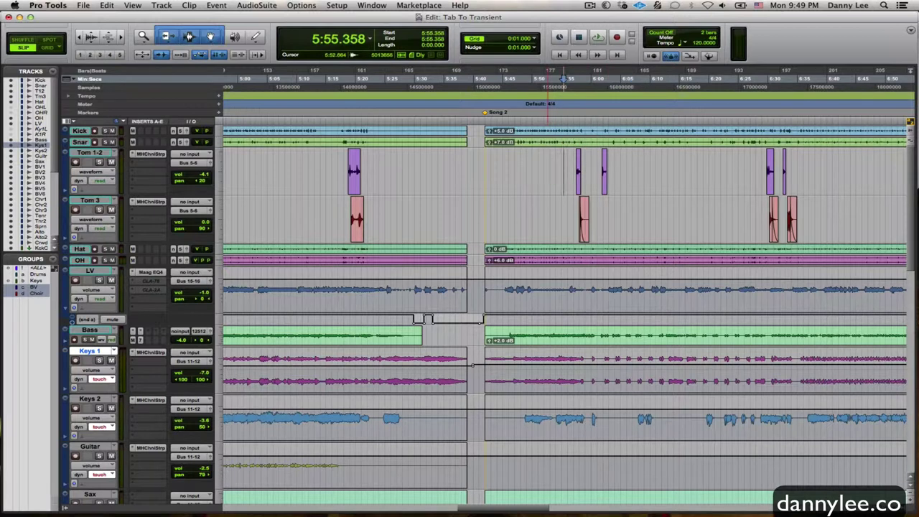
pyautogui.moveTo(523, 163); pyautogui.dragTo(638, 165)
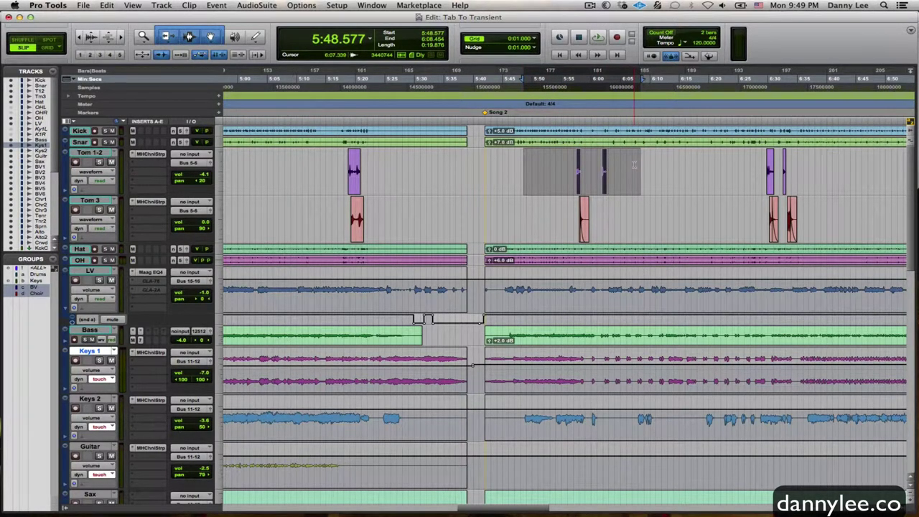
pyautogui.press('super+h')
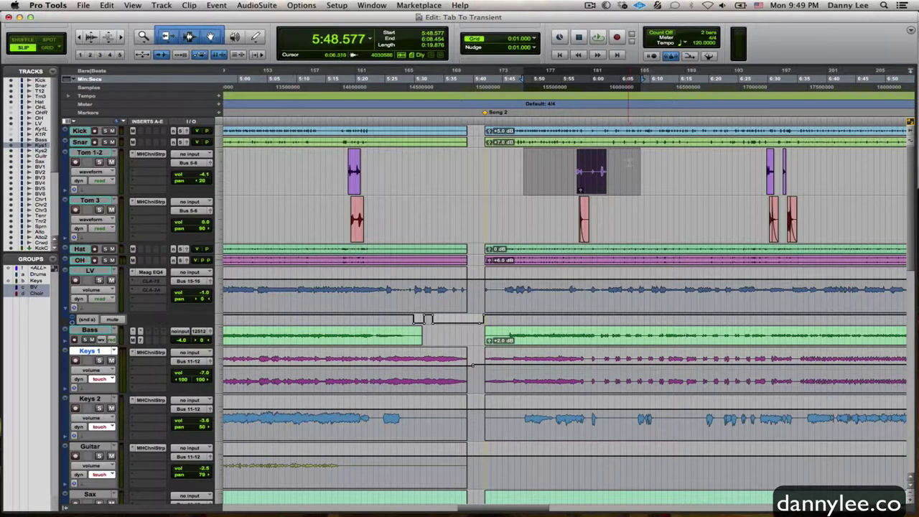
# - Trim the merged Tom 1-2 clip's start back to 5:42.000
pyautogui.click(624, 161)
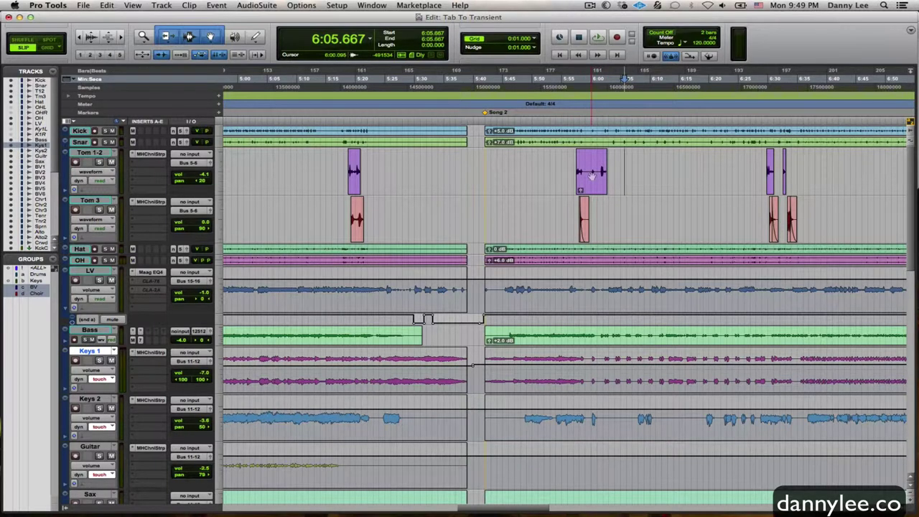
pyautogui.press('super+bracketright')
pyautogui.press('super+bracketright')
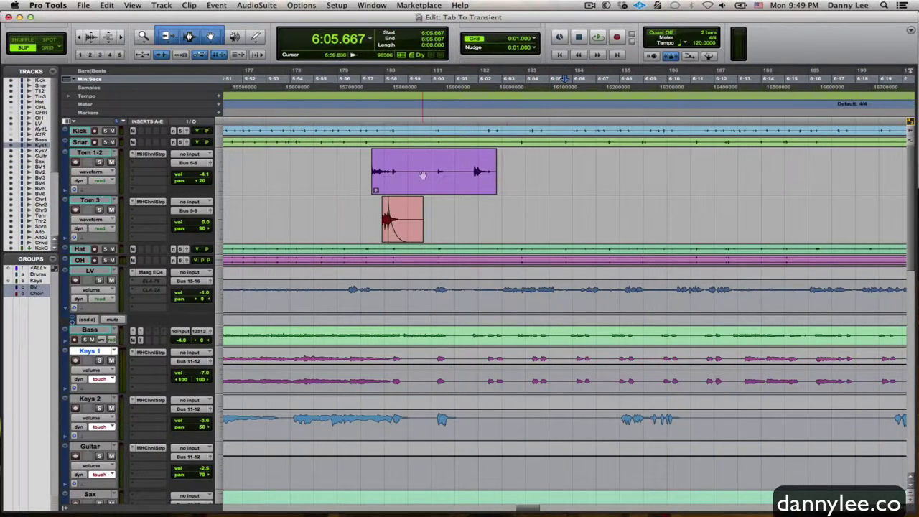
pyautogui.press('super+bracketleft')
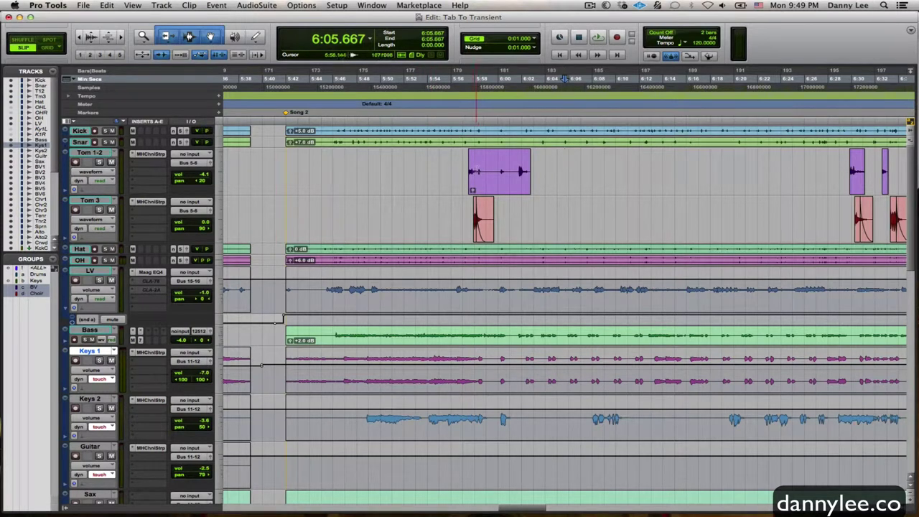
pyautogui.moveTo(531, 172); pyautogui.dragTo(254, 180)
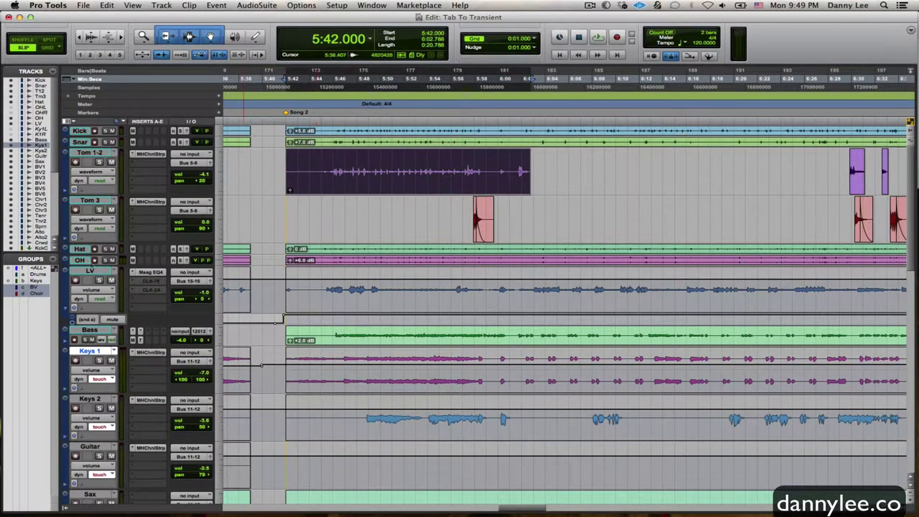
# - Solo the Drums group and audition Tom 1-2 from its next detected transient
pyautogui.click(43, 273)
pyautogui.click(100, 209)
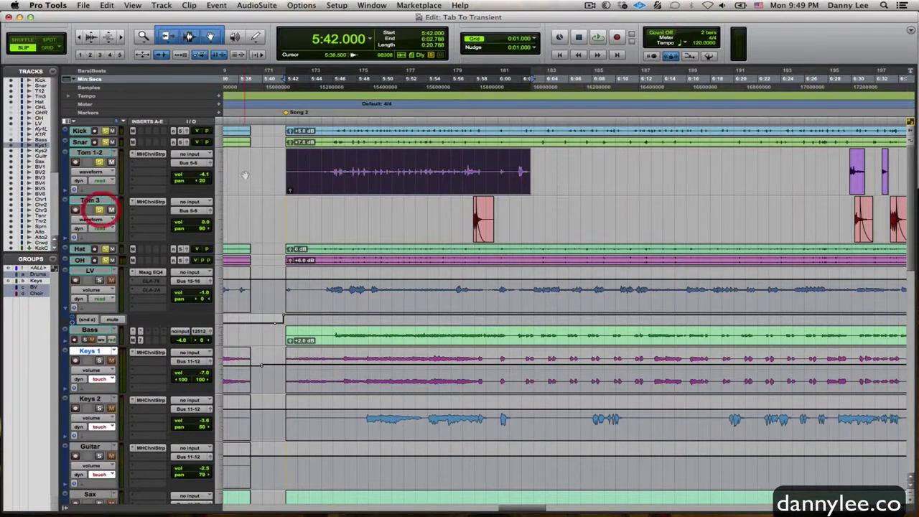
pyautogui.click(316, 155)
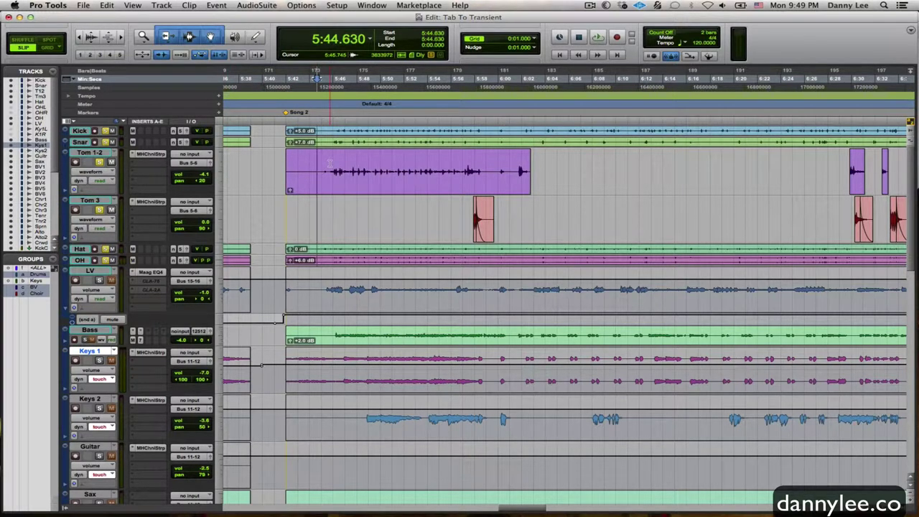
pyautogui.press('Tab')
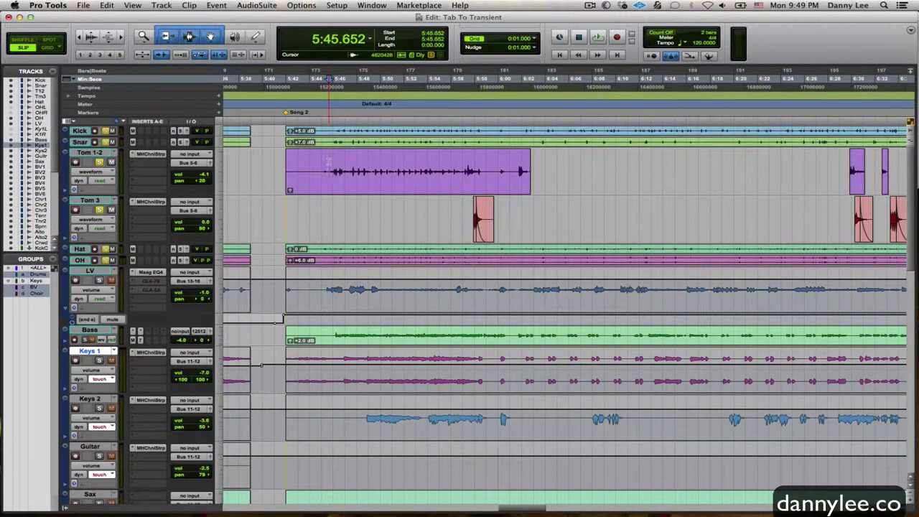
pyautogui.press('space')
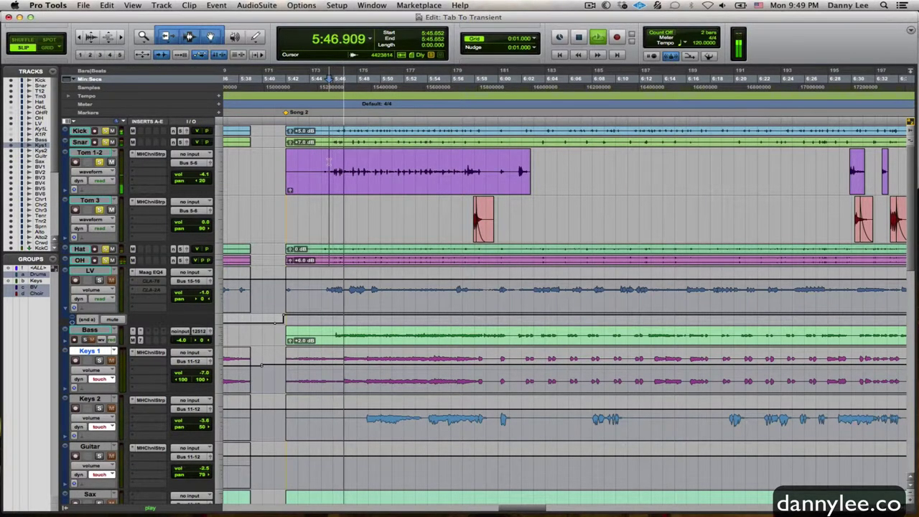
pyautogui.scroll(-15, 261, 365)
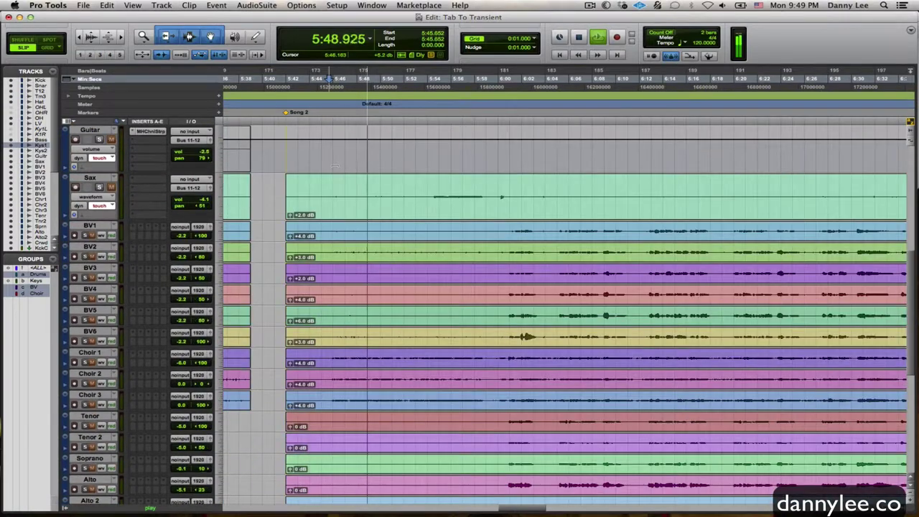
pyautogui.press('space')
# - Replay the transient, audition from 5:57.215, then select 5:54.708 to 5:57.122
pyautogui.scroll(-8, 161, 366)
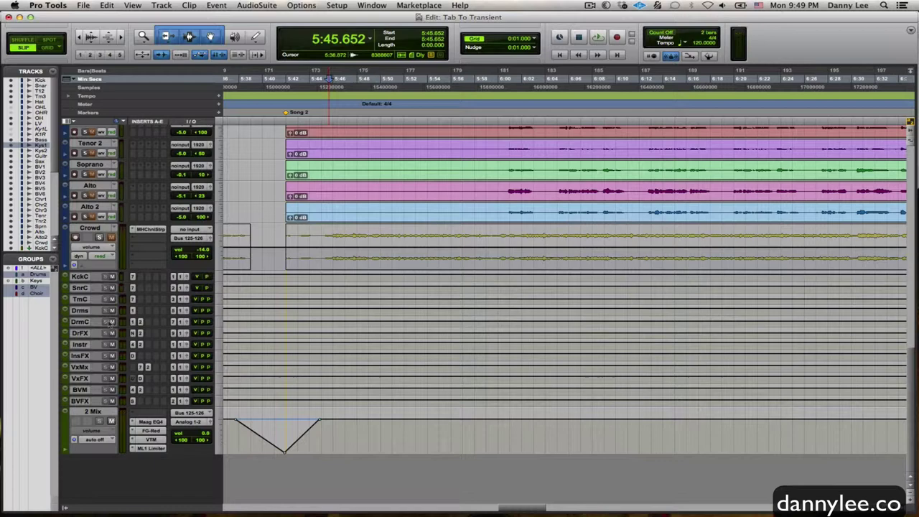
pyautogui.scroll(20, 305, 233)
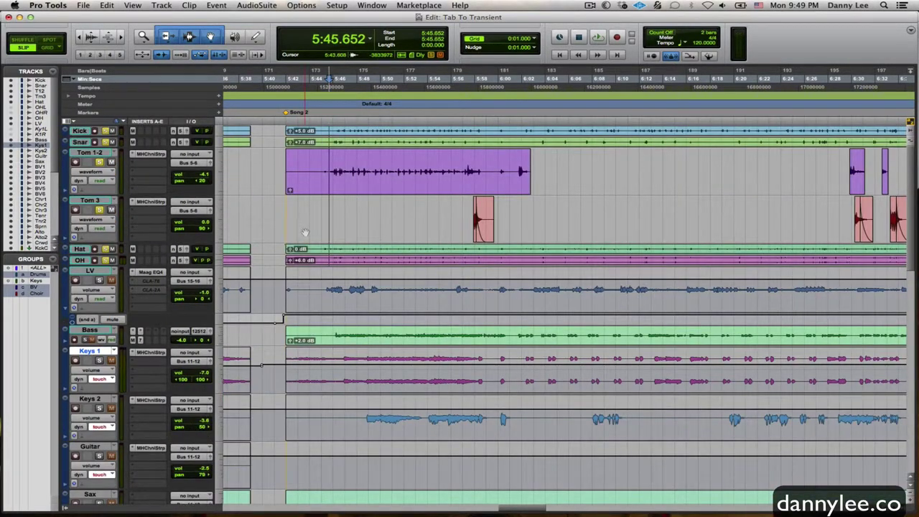
pyautogui.press('space')
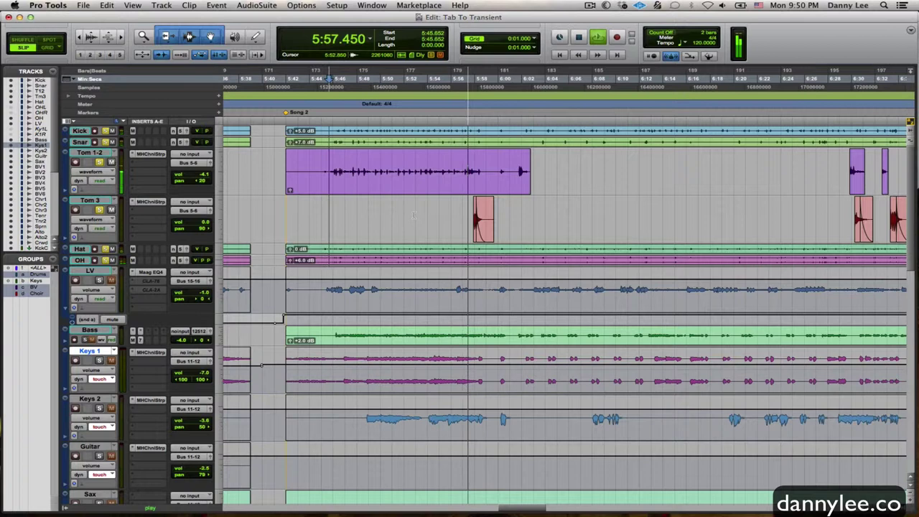
pyautogui.press('space')
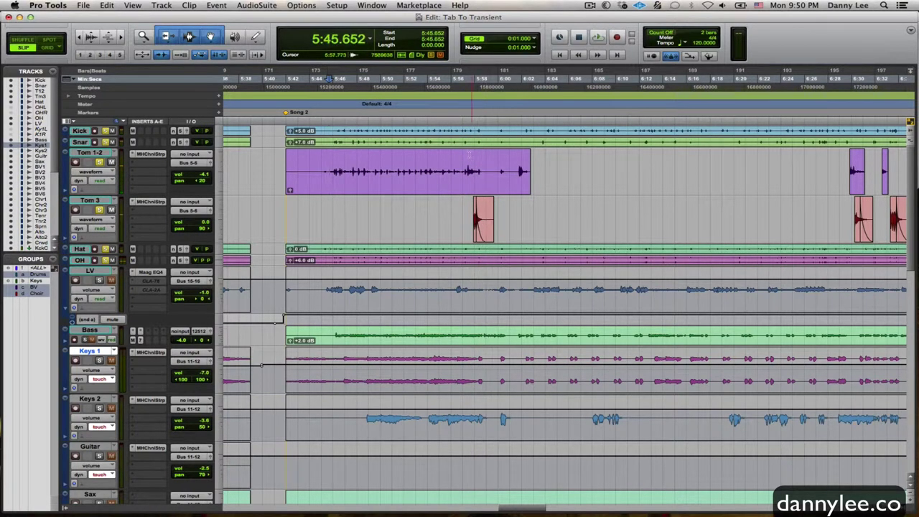
pyautogui.click(465, 155)
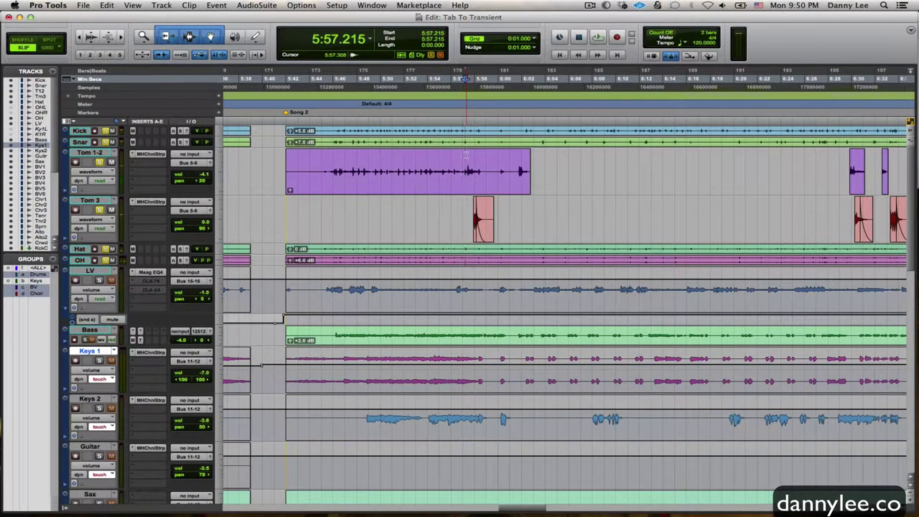
pyautogui.press('space')
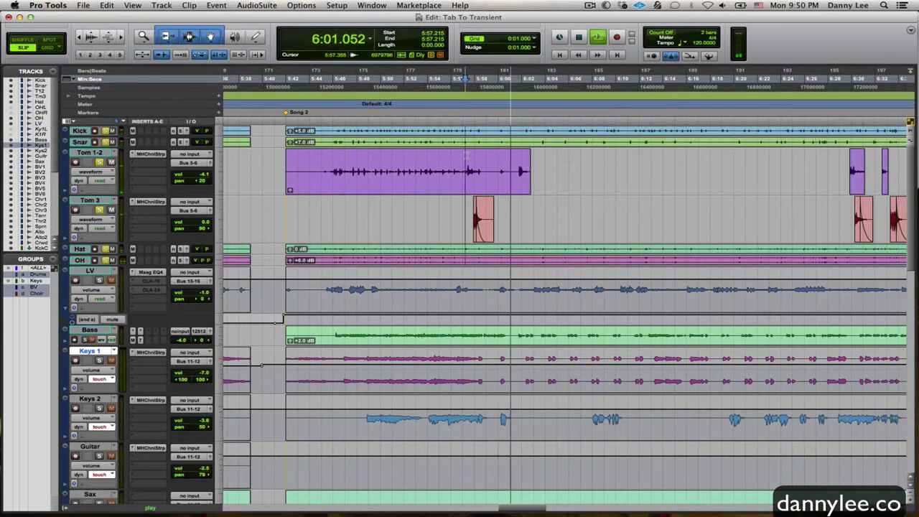
pyautogui.press('space')
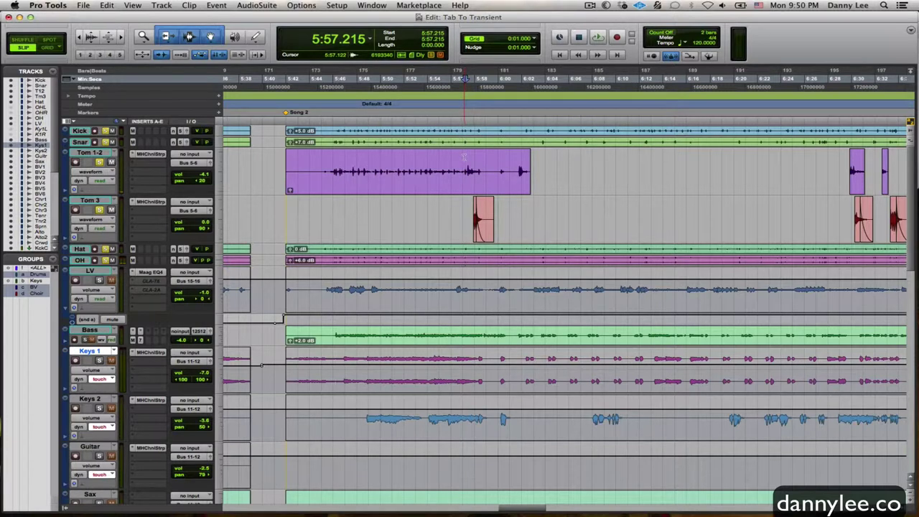
pyautogui.moveTo(464, 155); pyautogui.dragTo(433, 161)
pyautogui.click(424, 160)
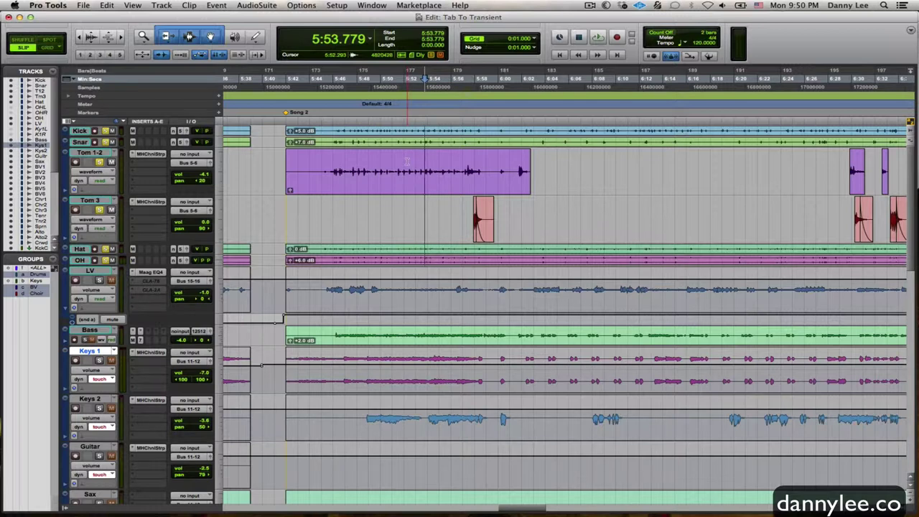
pyautogui.click(389, 160)
pyautogui.click(388, 158)
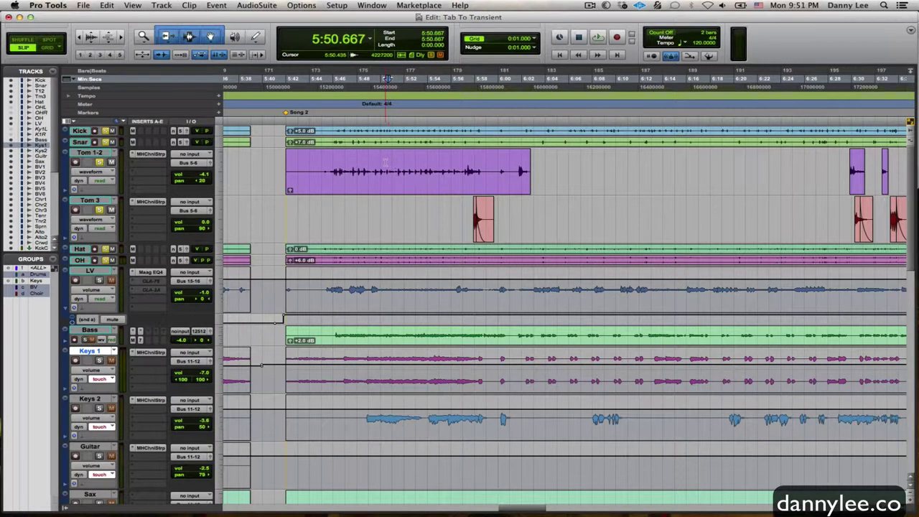
pyautogui.moveTo(376, 163)
pyautogui.mouseDown()
pyautogui.moveTo(421, 160)
pyautogui.moveTo(369, 160)
pyautogui.mouseUp()
pyautogui.click(437, 159)
# - Play the session from an earlier point in the Tom 1-2 clip
pyautogui.click(355, 161)
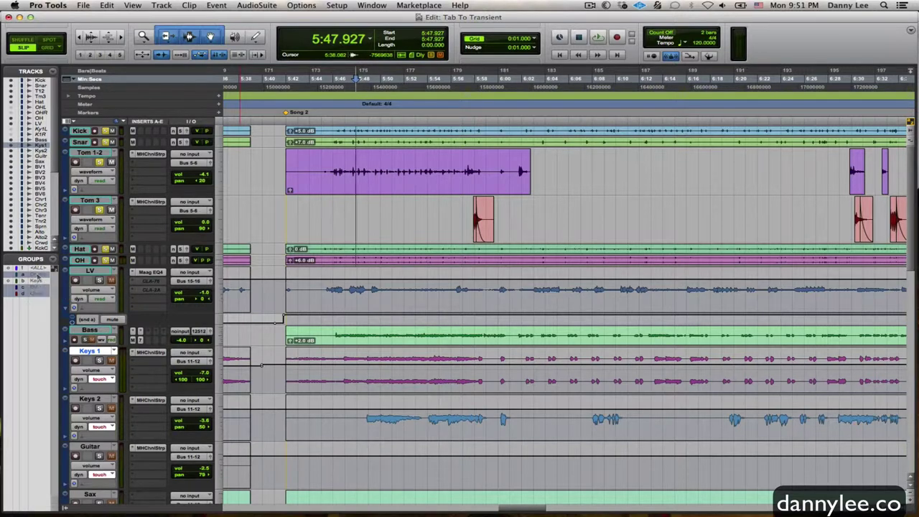
pyautogui.click(322, 156)
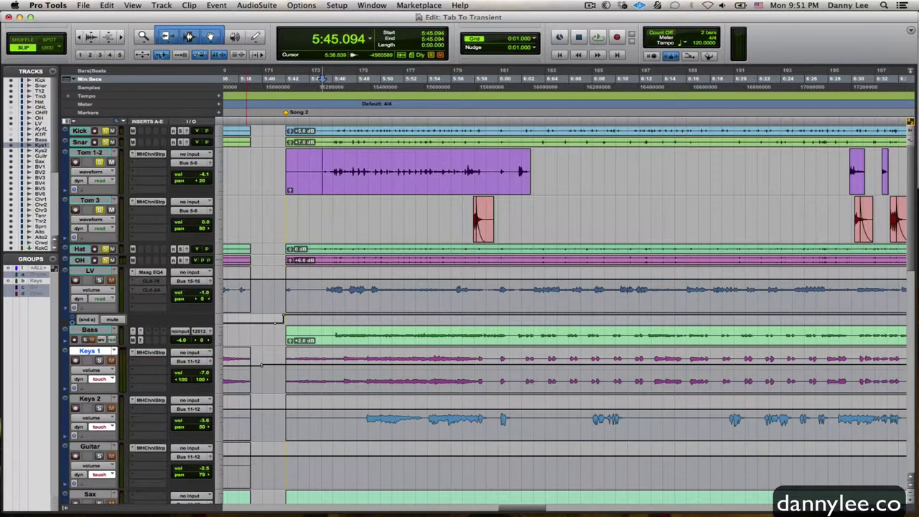
pyautogui.press('space')
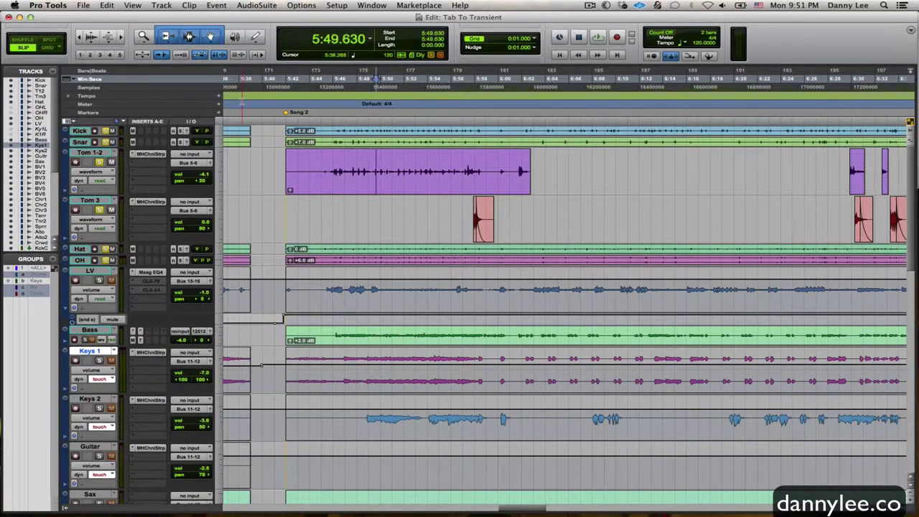
pyautogui.press('super+bracketright')
pyautogui.press('super+bracketright')
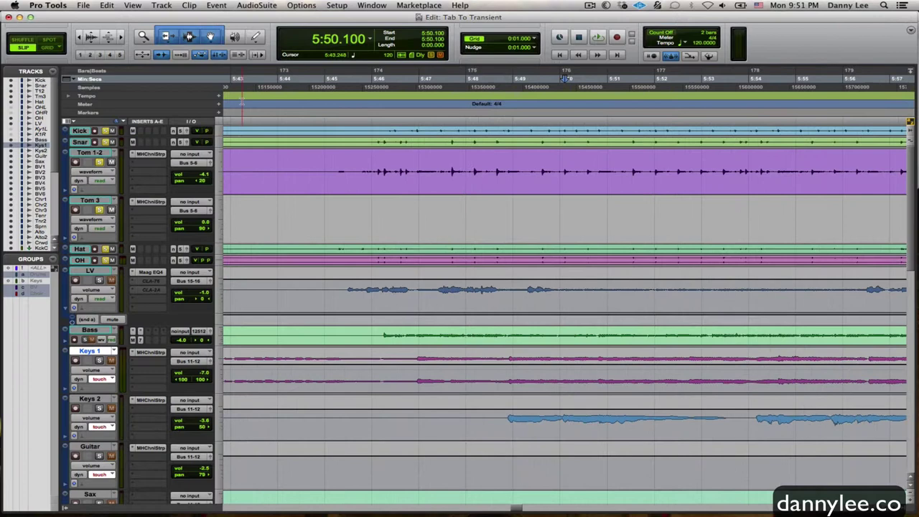
pyautogui.press('super+bracketleft')
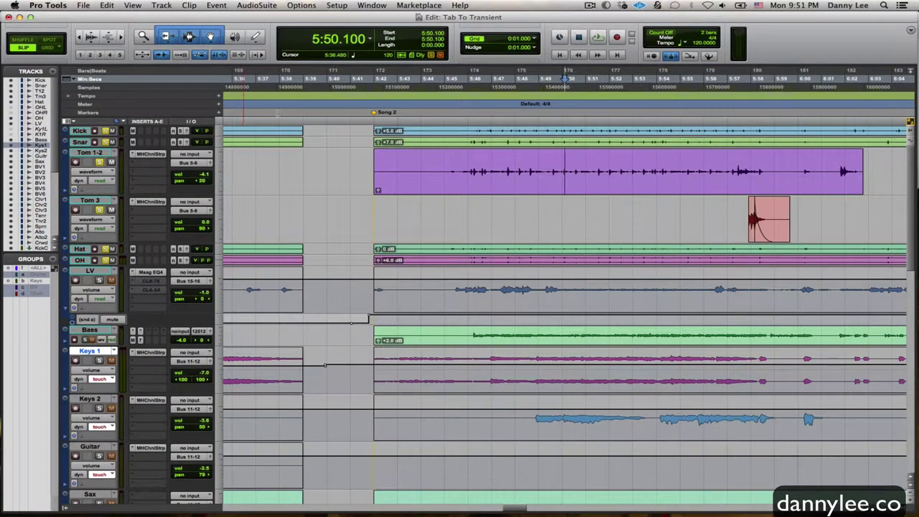
# - Unsolo Tom 1-2 and Tom 3 and play the mix from 5:45.164
pyautogui.click(504, 159)
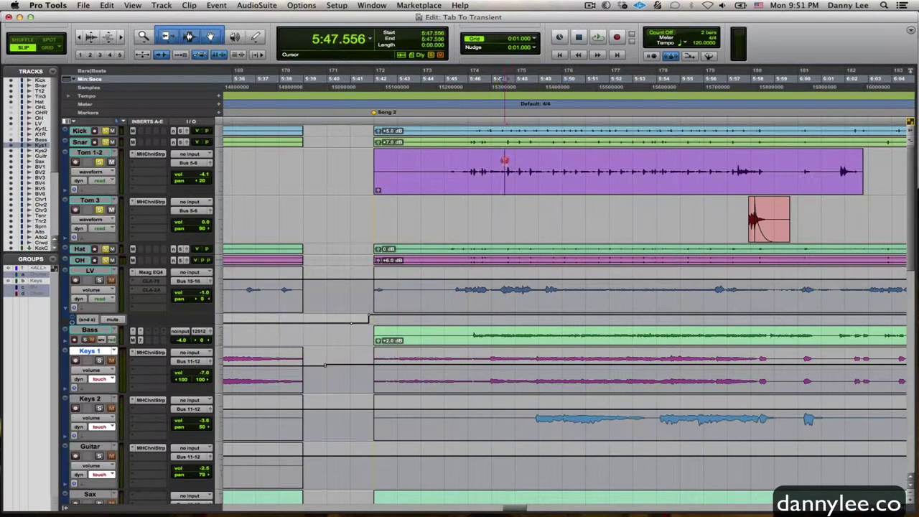
pyautogui.moveTo(504, 159); pyautogui.dragTo(660, 160)
pyautogui.moveTo(550, 164); pyautogui.dragTo(607, 163)
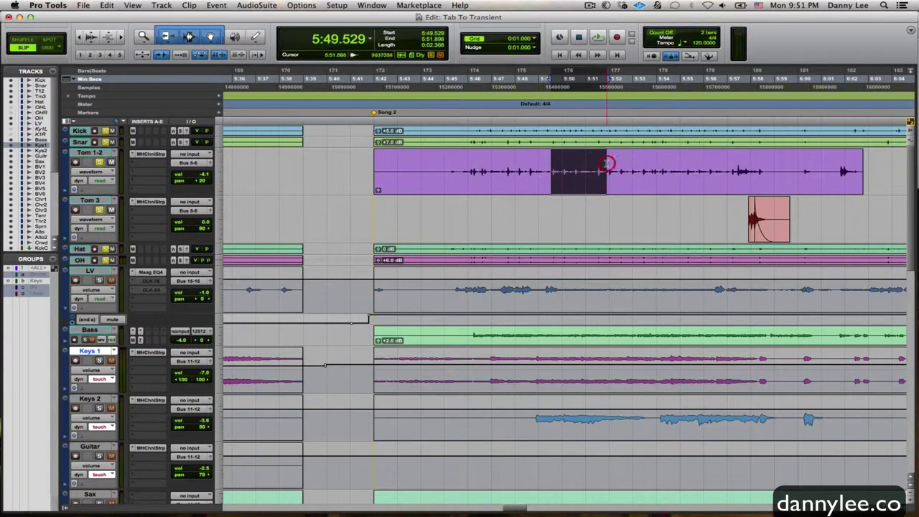
pyautogui.click(447, 159)
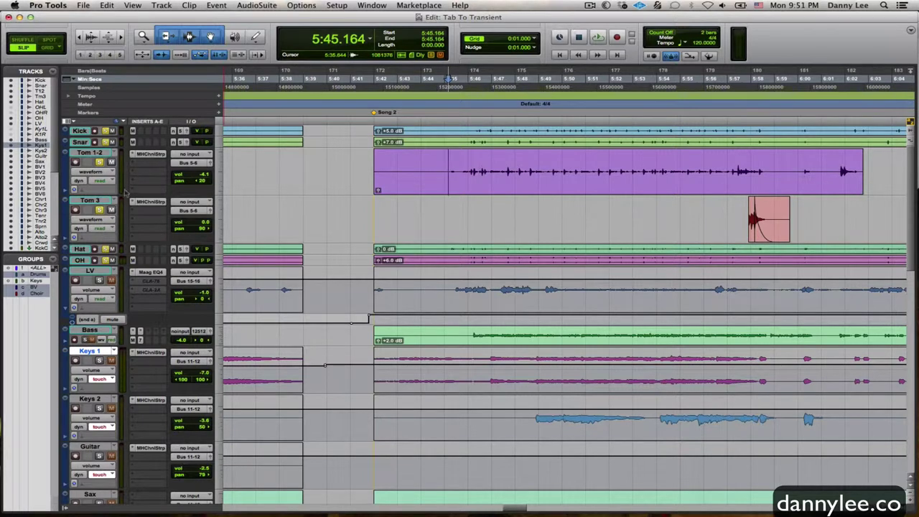
pyautogui.click(100, 210)
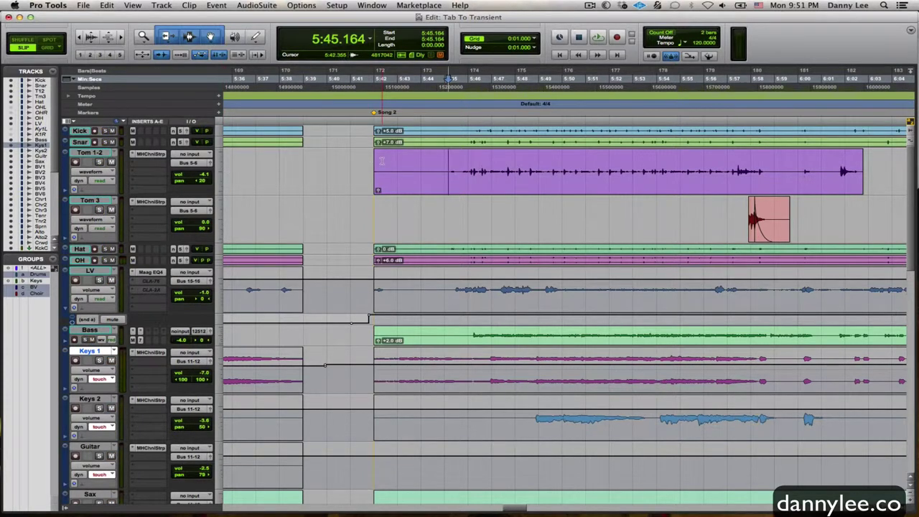
pyautogui.click(448, 156)
pyautogui.press('space')
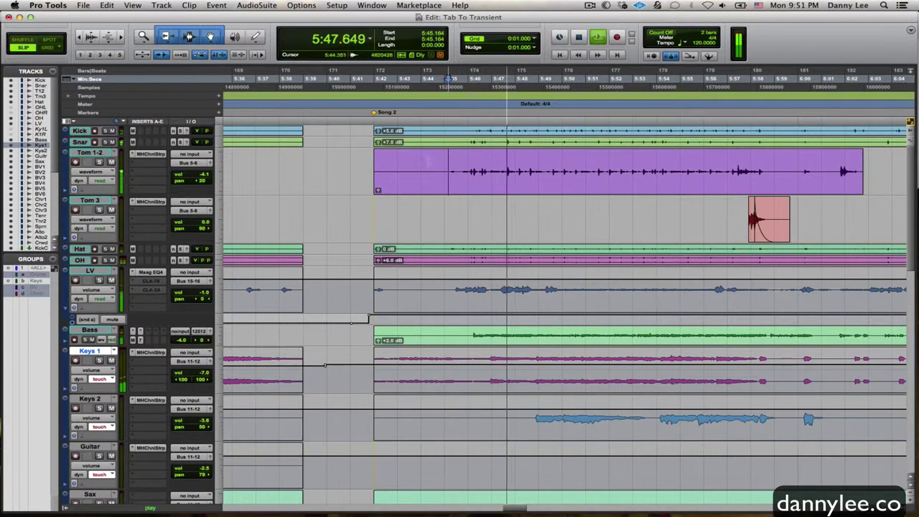
# - Solo Tom 1-2 and play through its clip, then replay from a later hit
pyautogui.press('space')
pyautogui.click(99, 162)
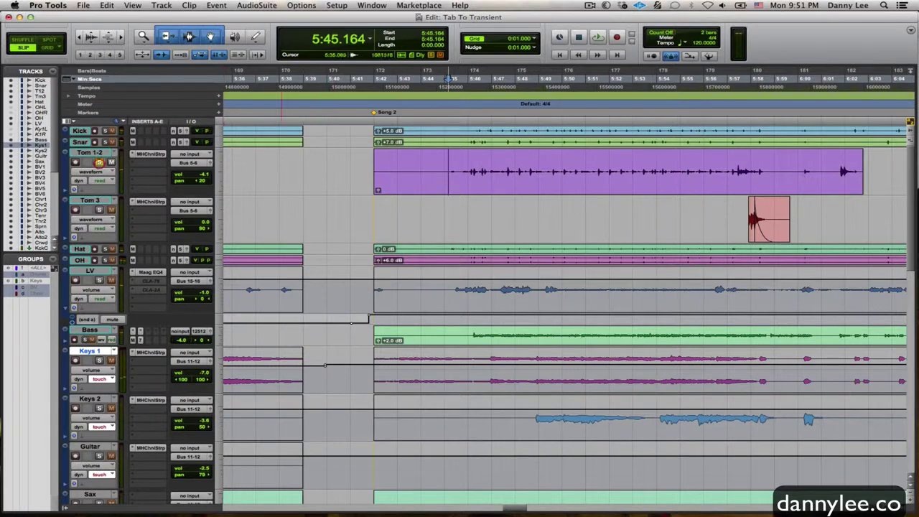
pyautogui.press('space')
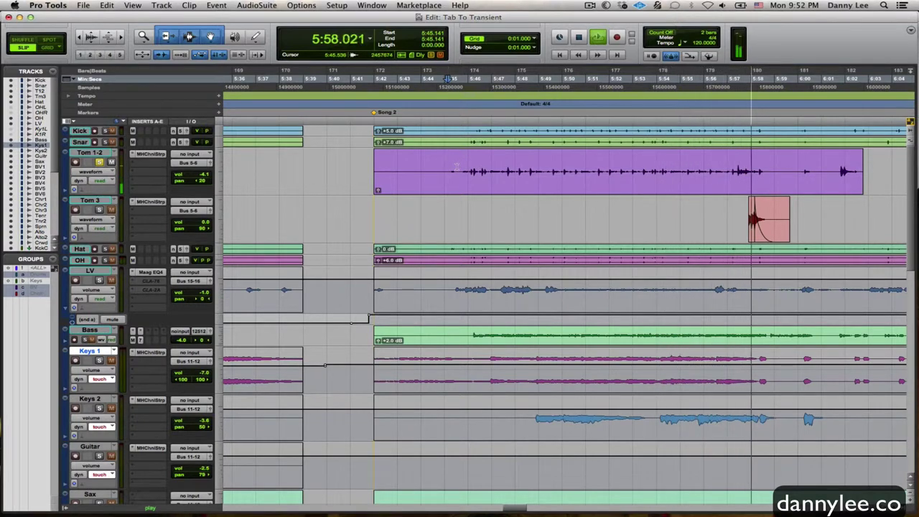
pyautogui.press('space')
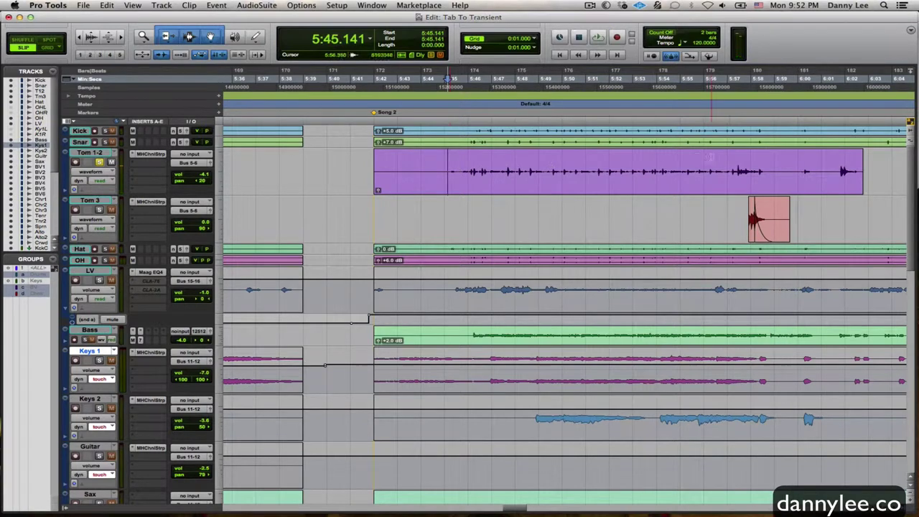
pyautogui.moveTo(736, 156); pyautogui.dragTo(755, 157)
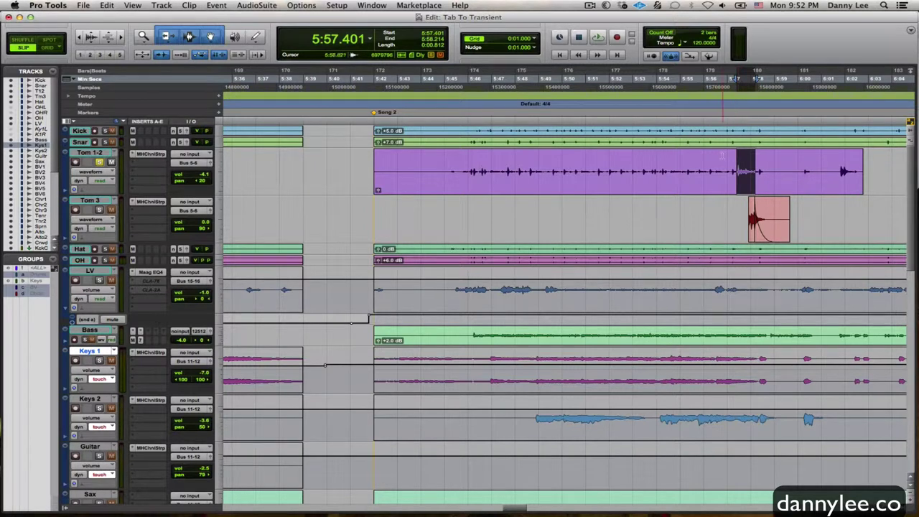
pyautogui.click(661, 153)
pyautogui.press('space')
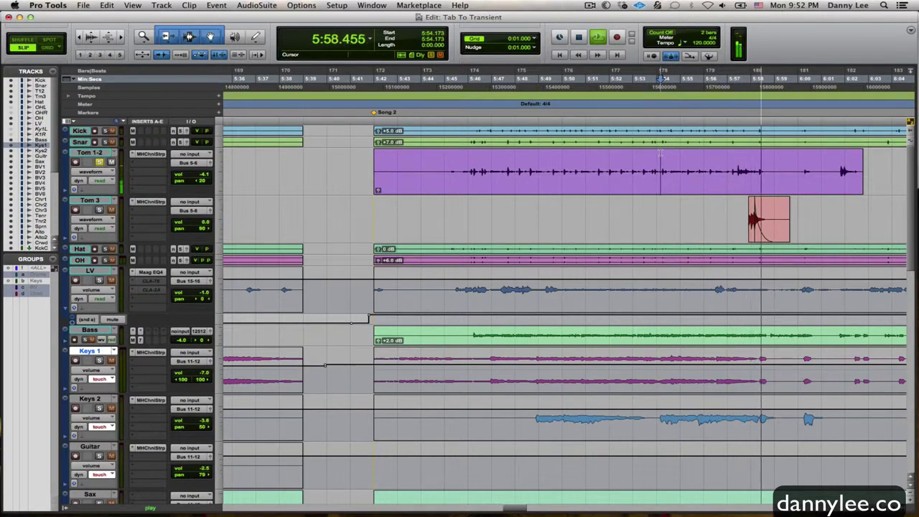
pyautogui.press('space')
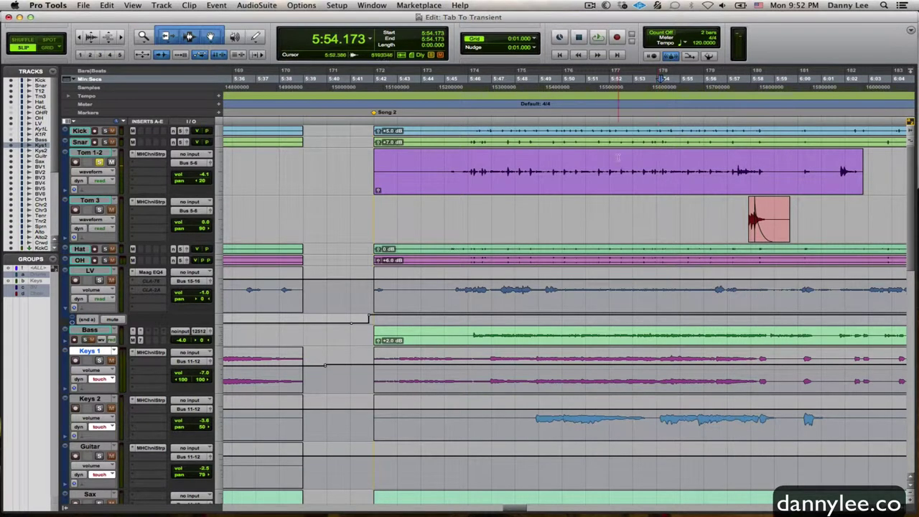
pyautogui.moveTo(460, 161); pyautogui.dragTo(734, 162)
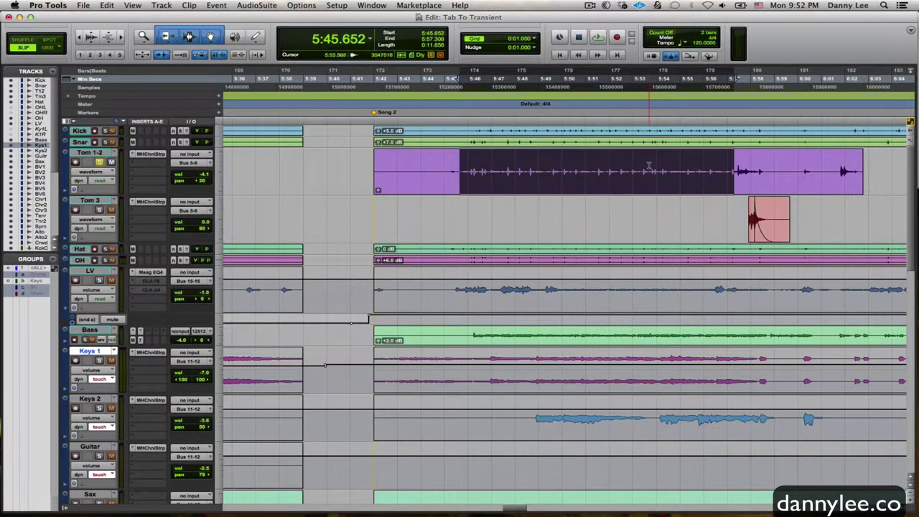
pyautogui.click(465, 170)
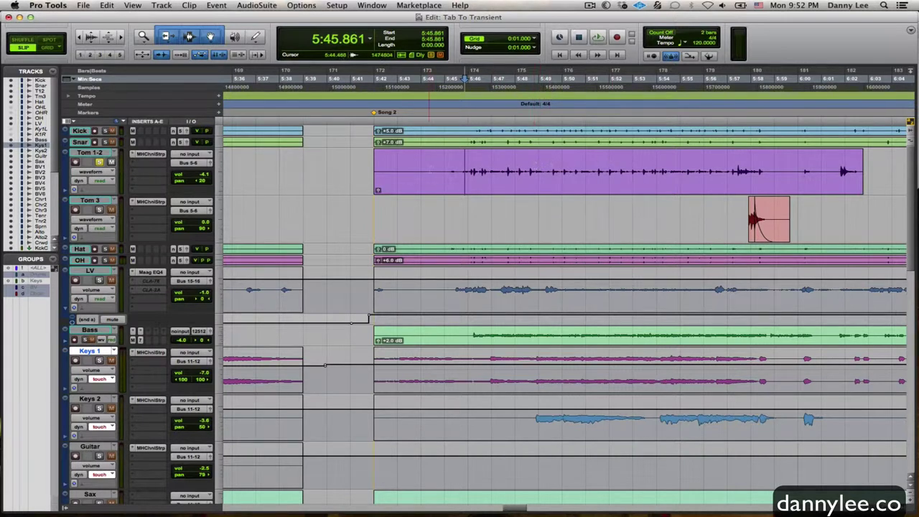
pyautogui.moveTo(369, 166); pyautogui.dragTo(687, 166)
pyautogui.press('Delete')
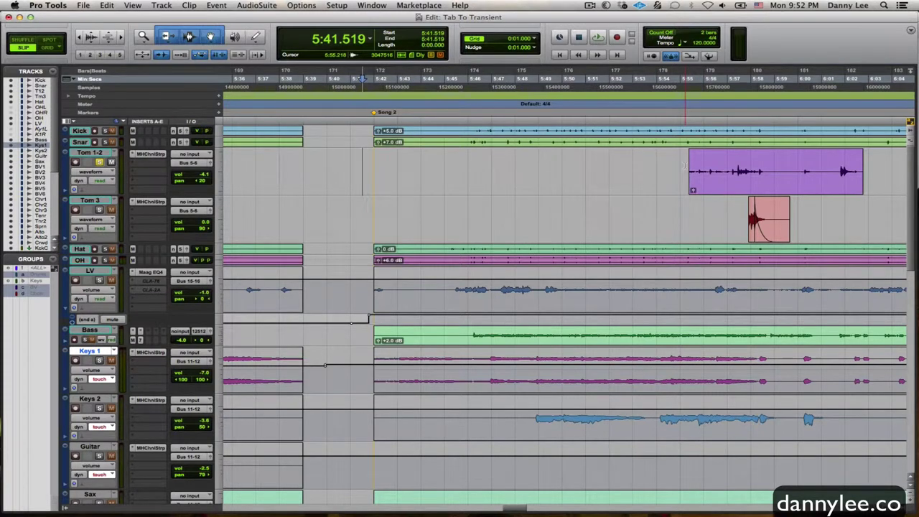
pyautogui.press('super+z')
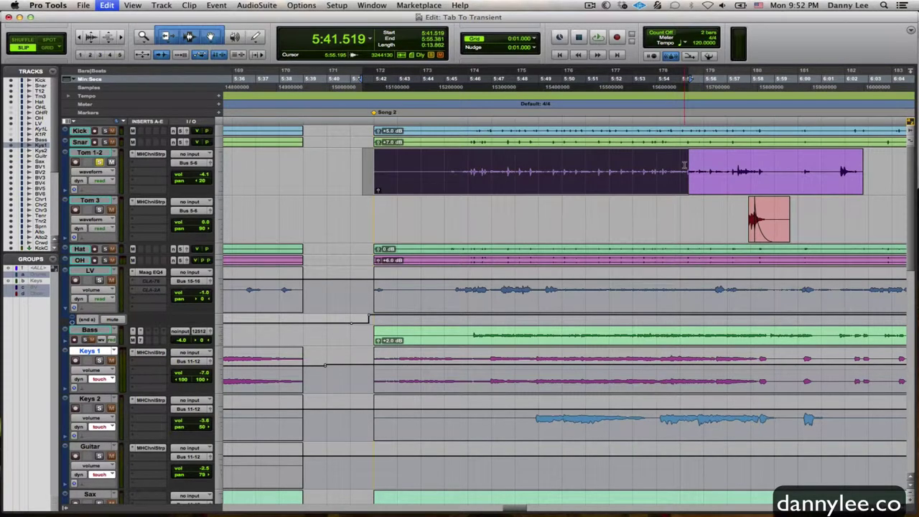
pyautogui.click(437, 162)
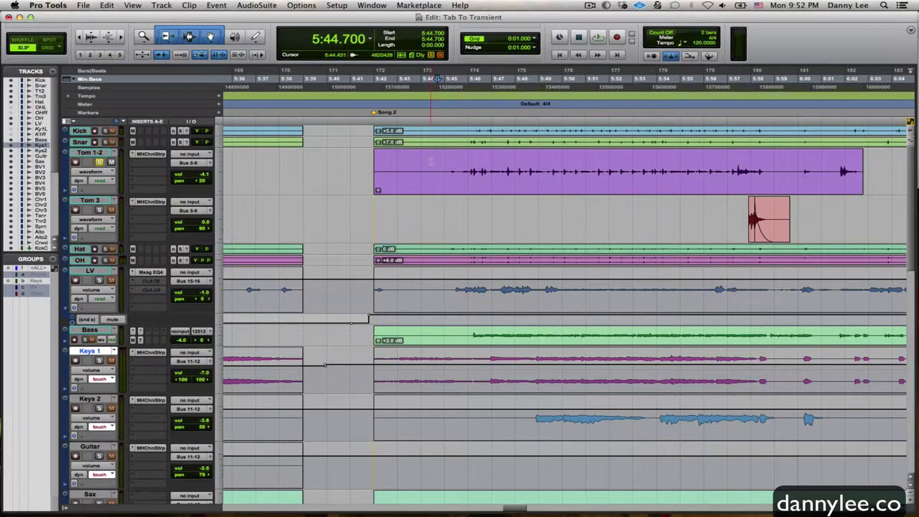
# - Audition Tom 1-2 from its start, step through transients from 5:44.166, and zoom in
pyautogui.click(389, 157)
pyautogui.press('space')
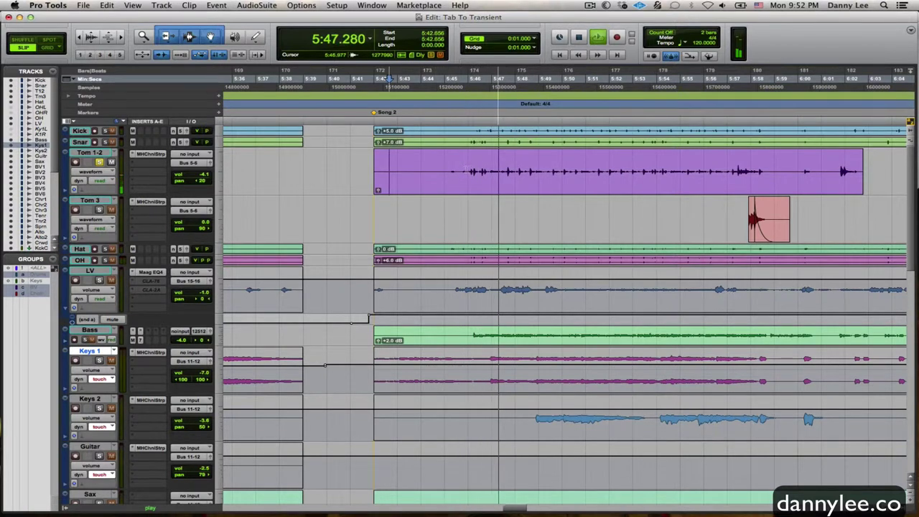
pyautogui.press('space')
pyautogui.click(425, 164)
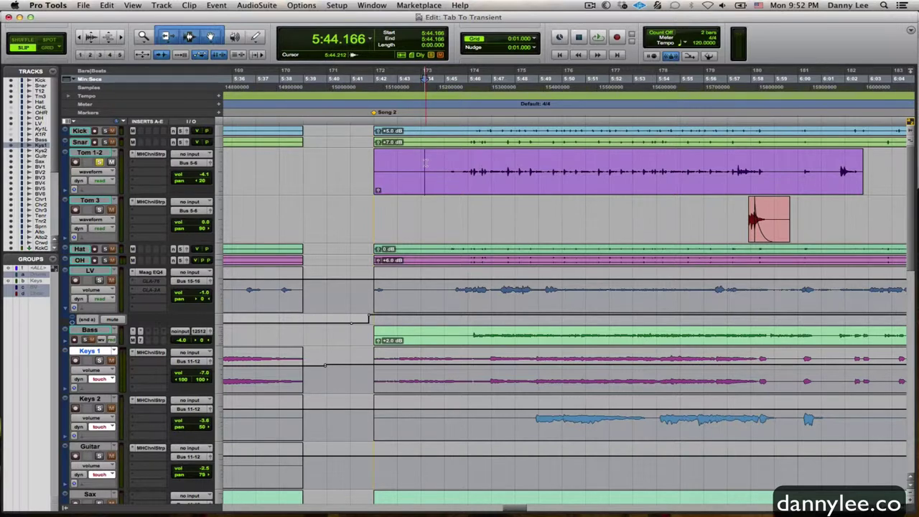
pyautogui.press('Tab')
pyautogui.press('Tab')
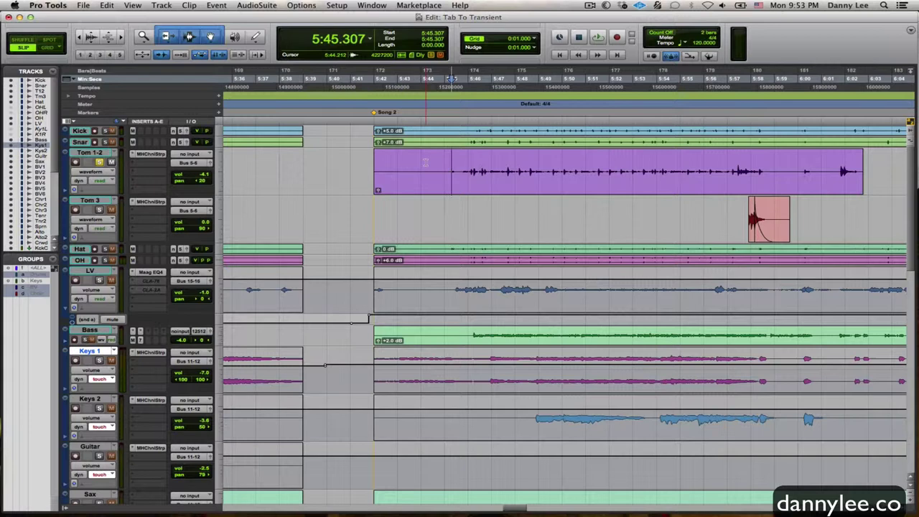
pyautogui.press('Tab')
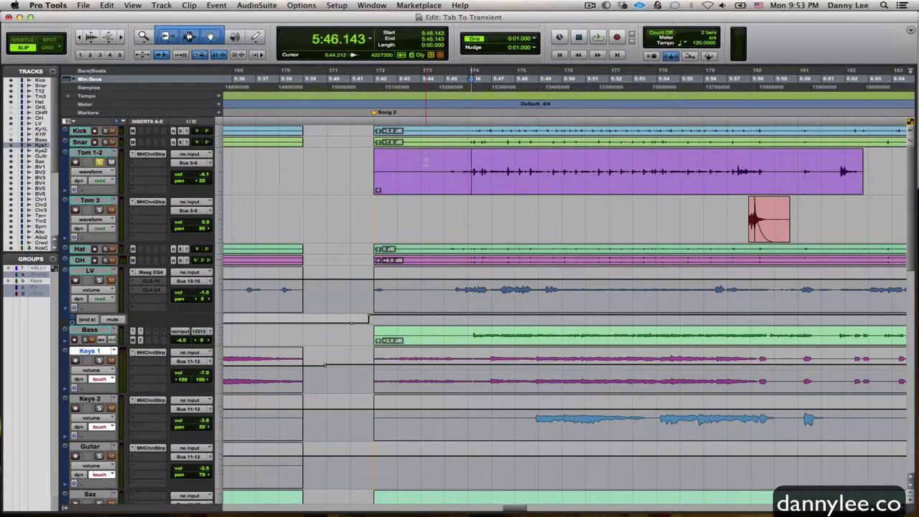
pyautogui.keyDown('shift'); pyautogui.click(357, 161); pyautogui.keyUp('shift')
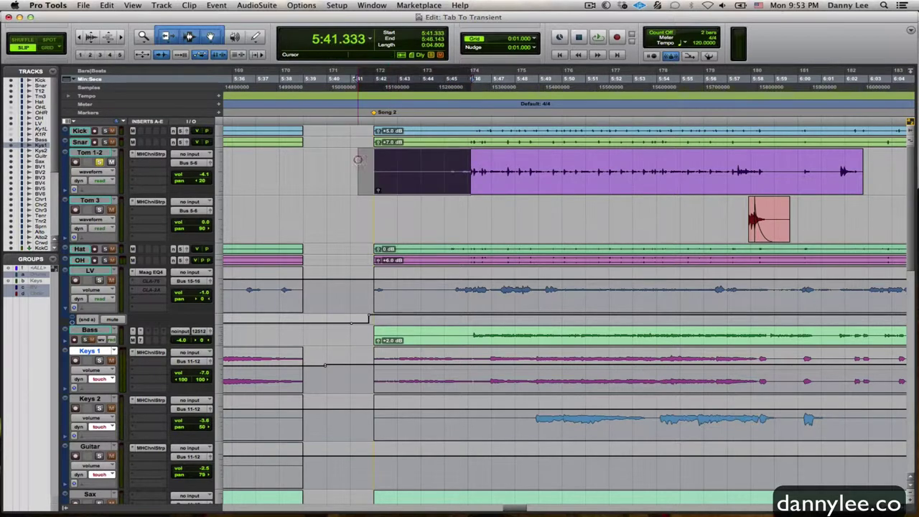
pyautogui.click(357, 161)
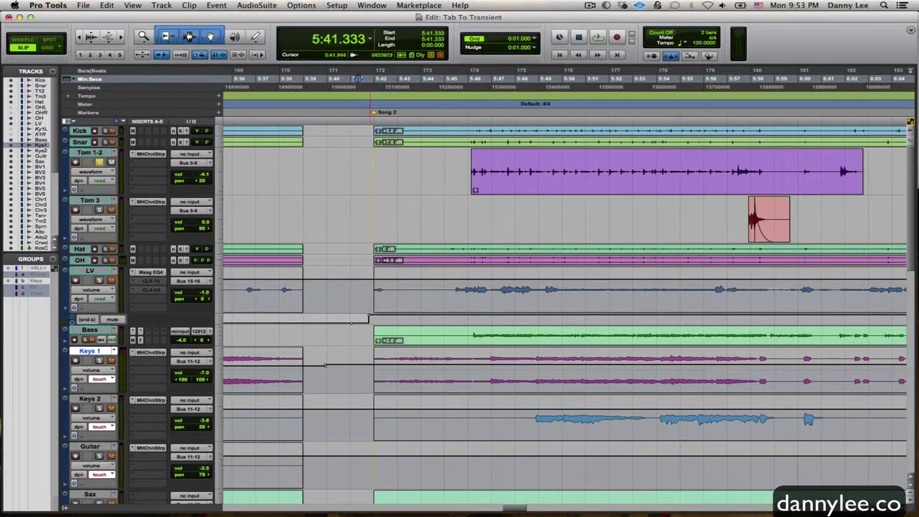
pyautogui.press('super+bracketright')
# - Select from 5:46.000 across three transients to the next tom hit and delete it
pyautogui.hscroll(10, 435, 169)
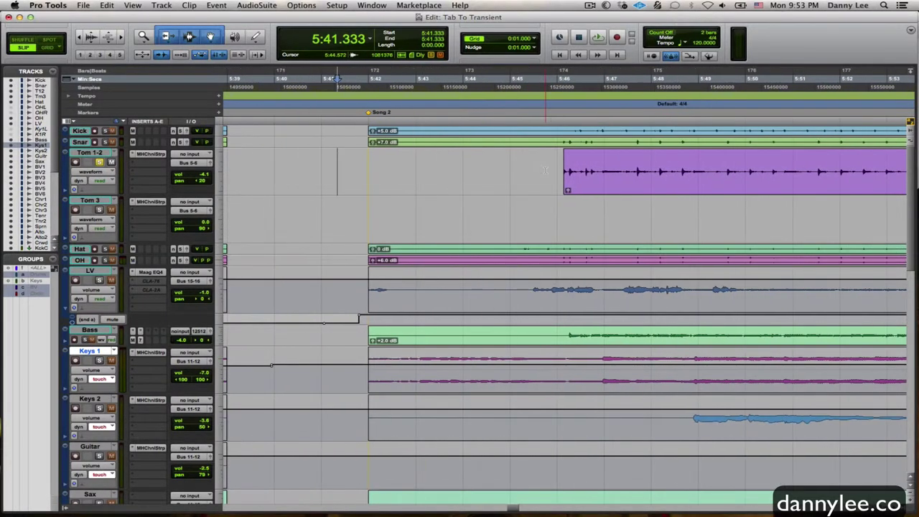
pyautogui.click(520, 165)
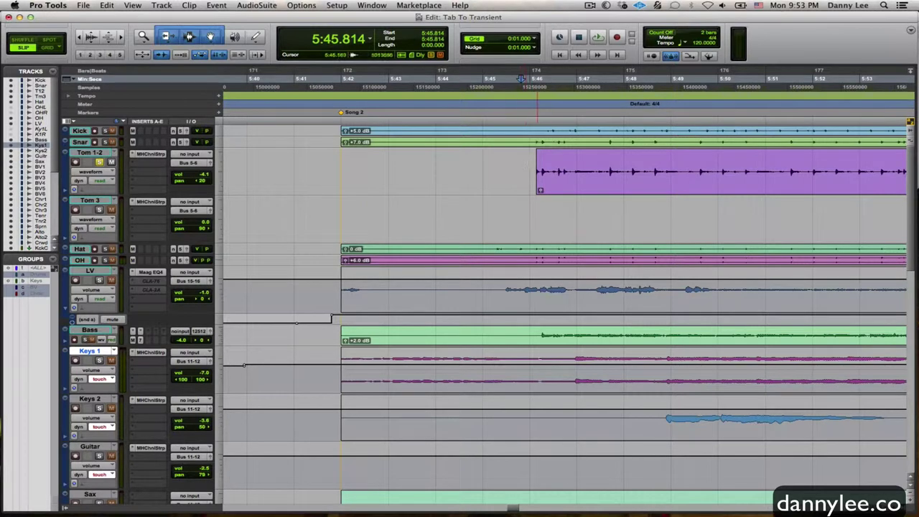
pyautogui.click(529, 161)
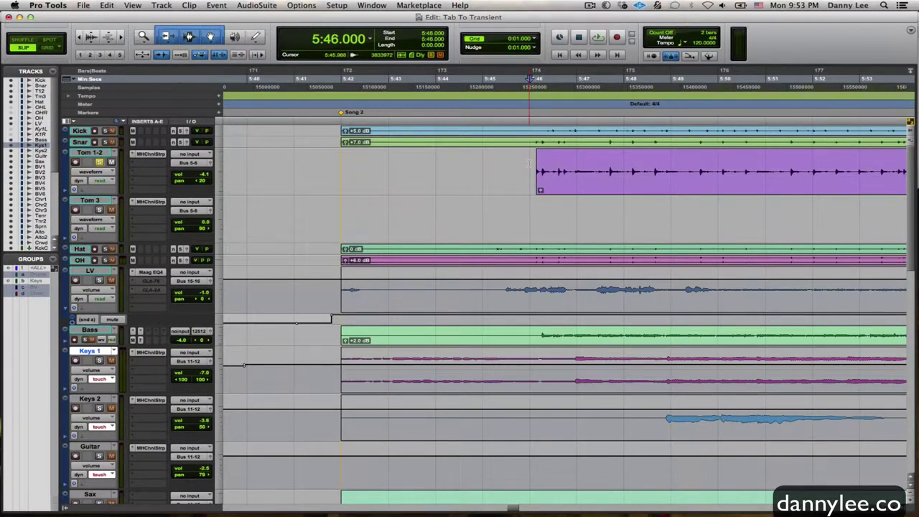
pyautogui.hotkey('shift', 'Tab')
pyautogui.hotkey('shift', 'Tab')
pyautogui.hotkey('shift', 'Tab')
pyautogui.hotkey('shift', 'Tab')
pyautogui.hotkey('shift', 'Tab')
pyautogui.hotkey('shift', 'Tab')
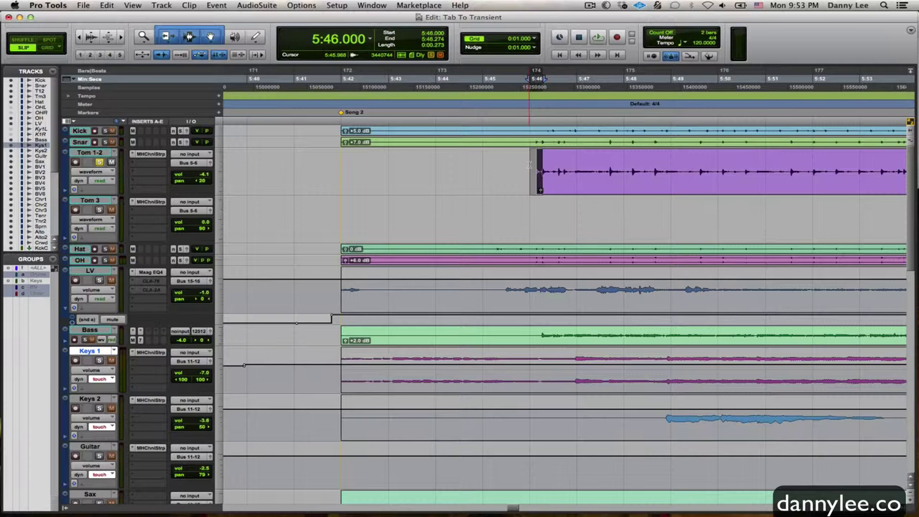
pyautogui.hotkey('shift', 'Tab')
pyautogui.hotkey('shift', 'Tab')
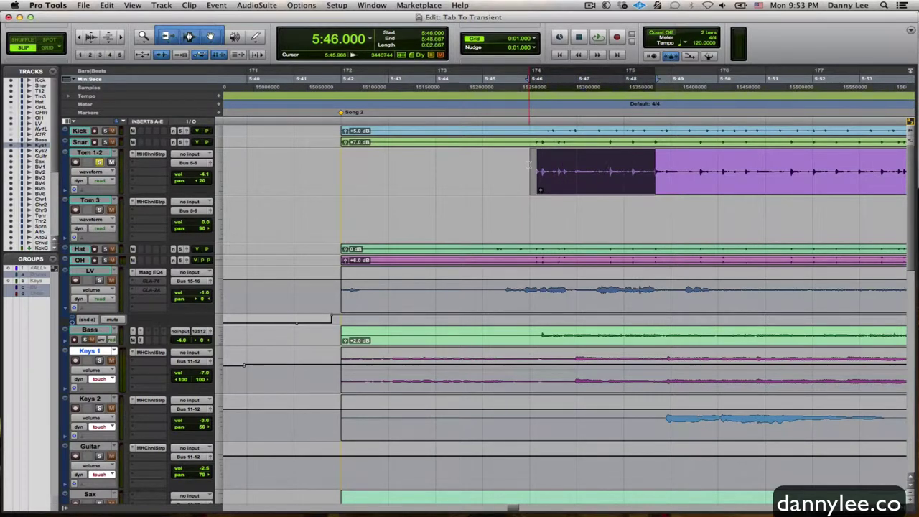
pyautogui.hotkey('shift', 'Tab')
pyautogui.hotkey('shift', 'Tab')
pyautogui.hotkey('shift', 'Tab')
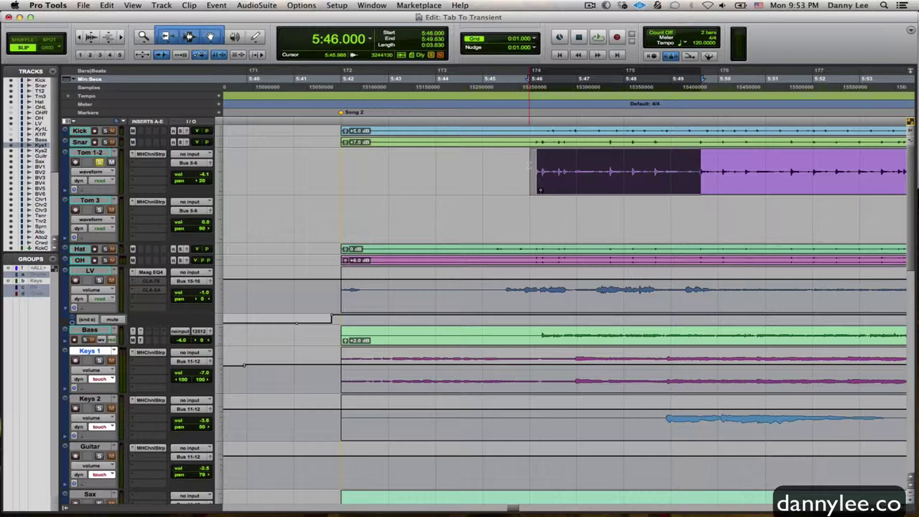
pyautogui.press('Delete')
pyautogui.hscroll(10, 530, 165)
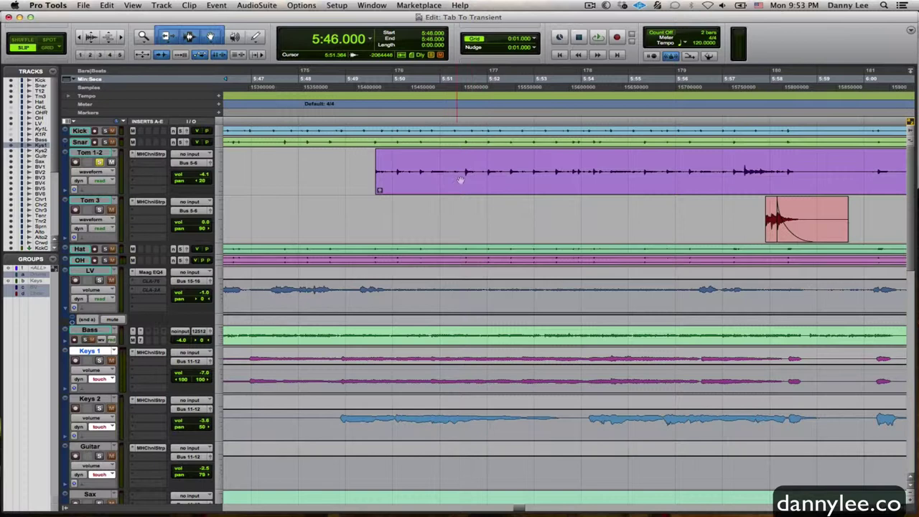
# - Try several bleed selections, delete a stretch up to 5:57.47, then undo it
pyautogui.moveTo(460, 163); pyautogui.dragTo(539, 164)
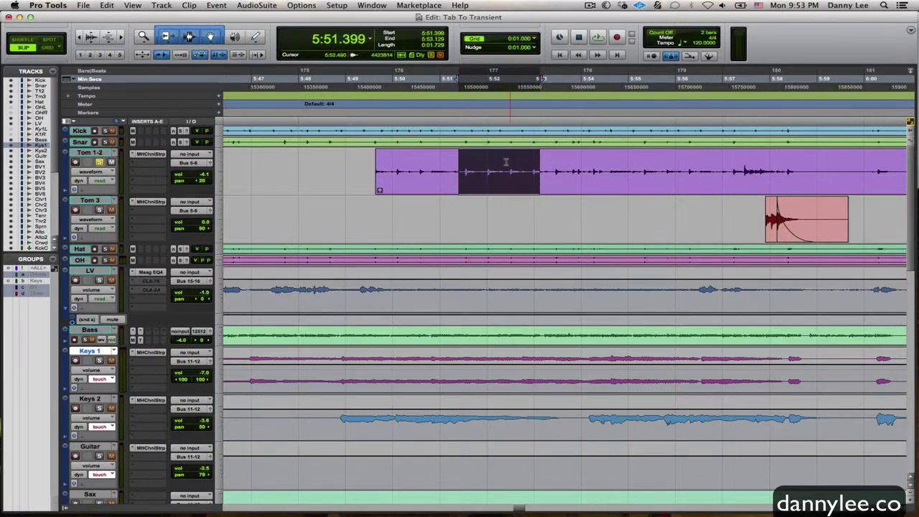
pyautogui.moveTo(463, 162); pyautogui.dragTo(533, 163)
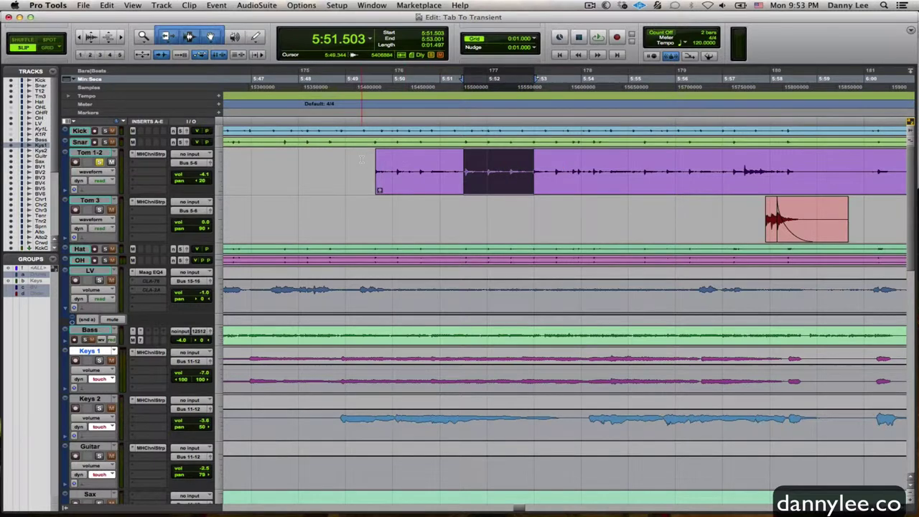
pyautogui.moveTo(361, 159); pyautogui.dragTo(428, 159)
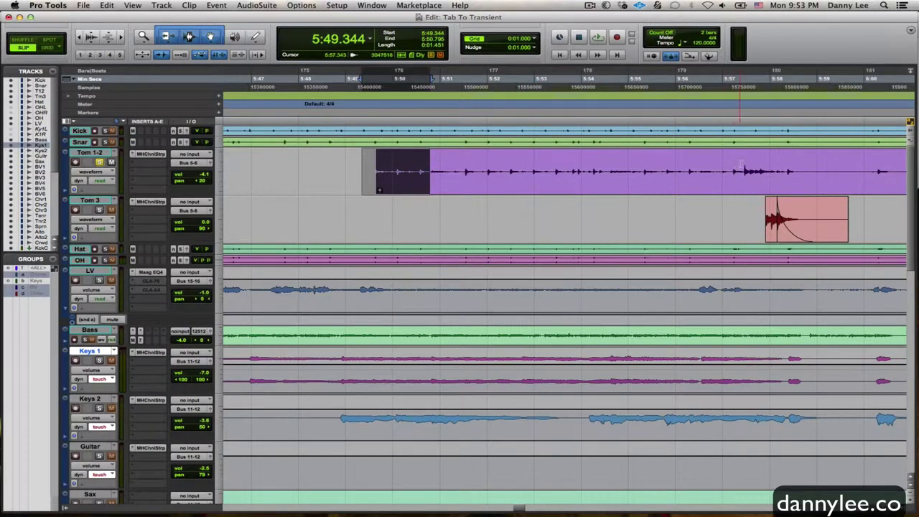
pyautogui.moveTo(743, 154); pyautogui.dragTo(775, 155)
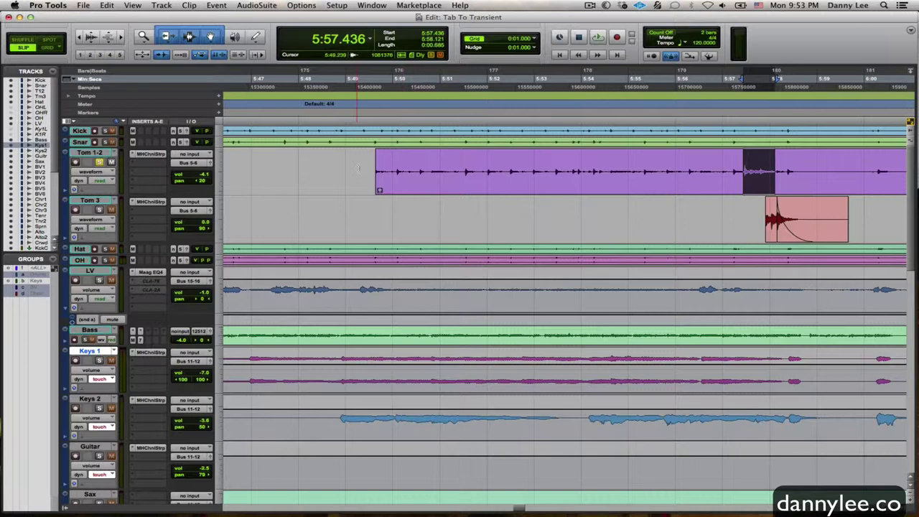
pyautogui.click(364, 160)
pyautogui.click(369, 160)
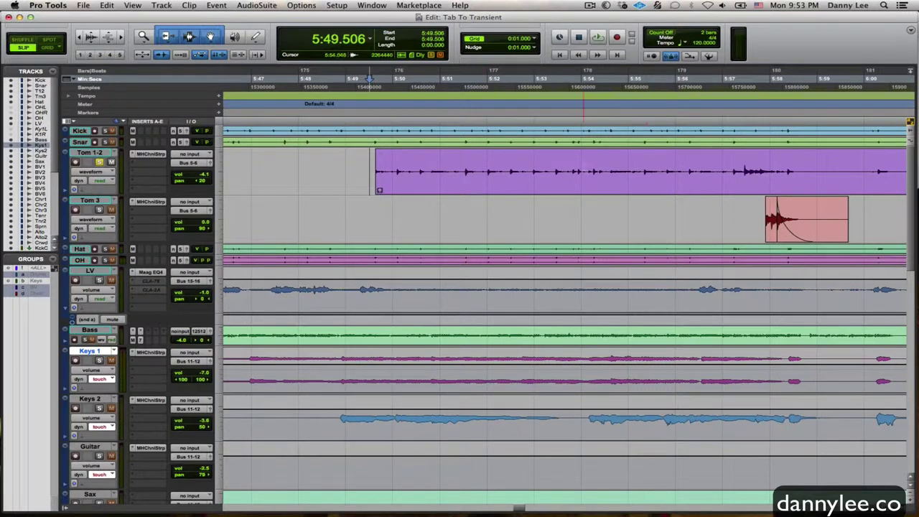
pyautogui.moveTo(365, 168); pyautogui.dragTo(728, 169)
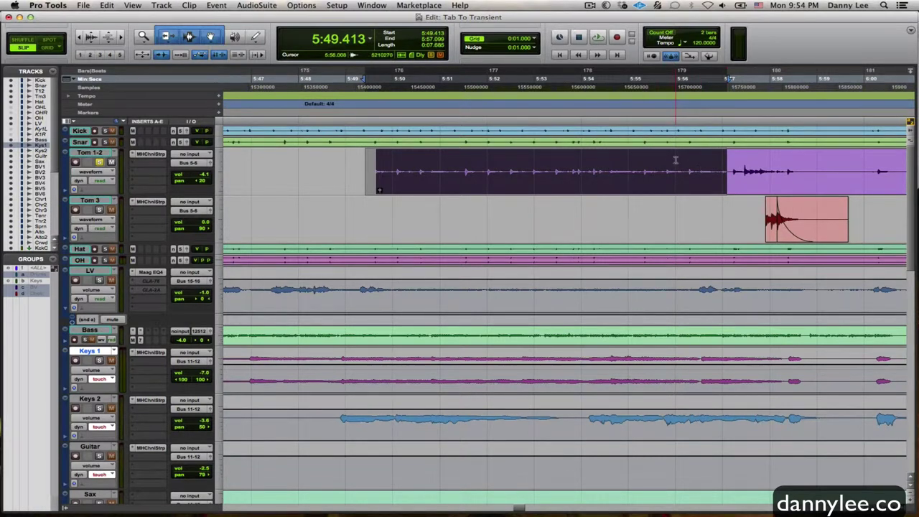
pyautogui.hotkey('shift', 'Tab')
pyautogui.hotkey('shift', 'Tab')
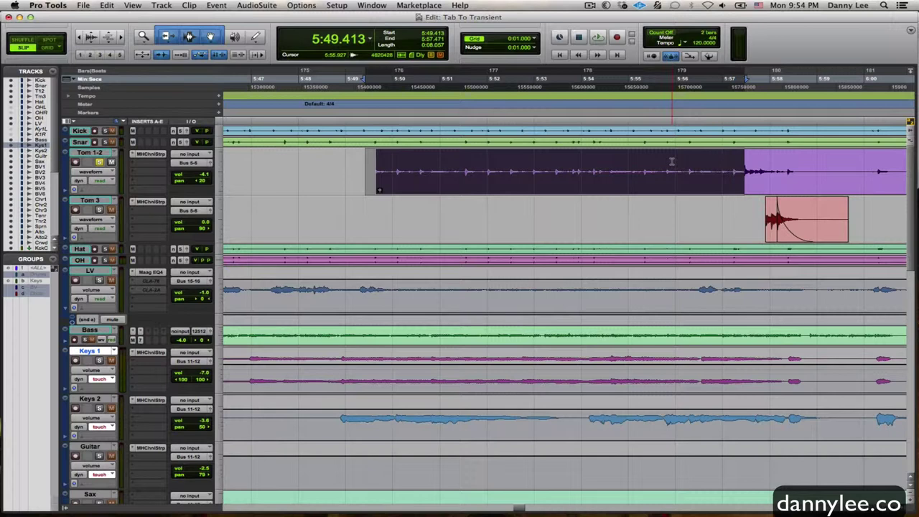
pyautogui.press('Delete')
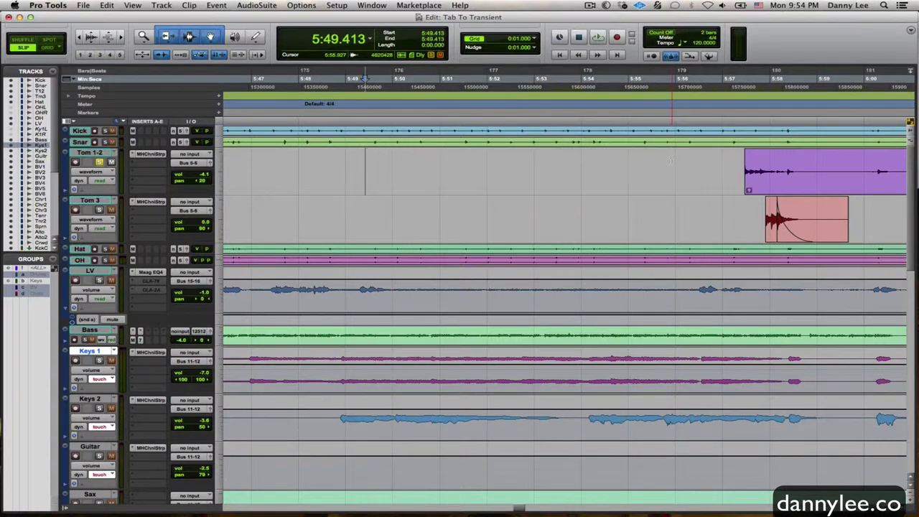
pyautogui.press('super+z')
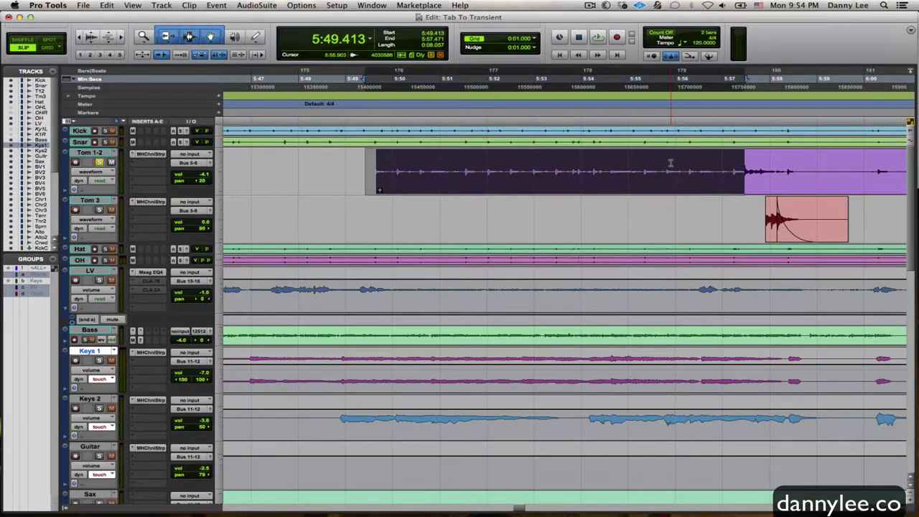
# - Delete from 5:49.588 to the next transient and play back from the new start
pyautogui.click(374, 164)
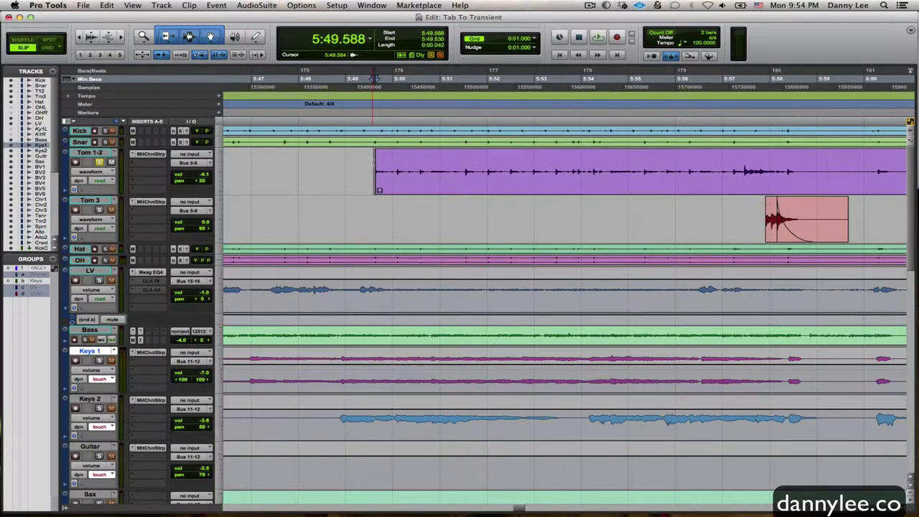
pyautogui.hotkey('shift', 'Tab')
pyautogui.press('Delete')
pyautogui.click(393, 153)
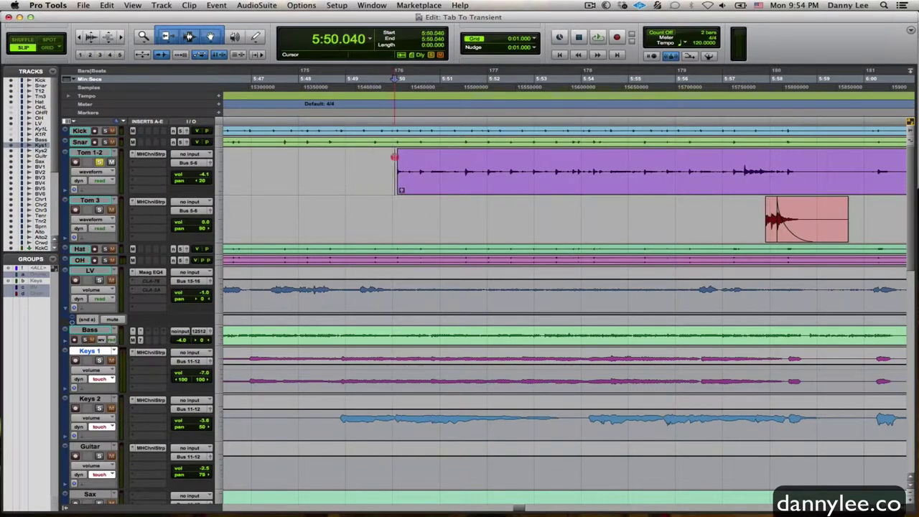
pyautogui.press('space')
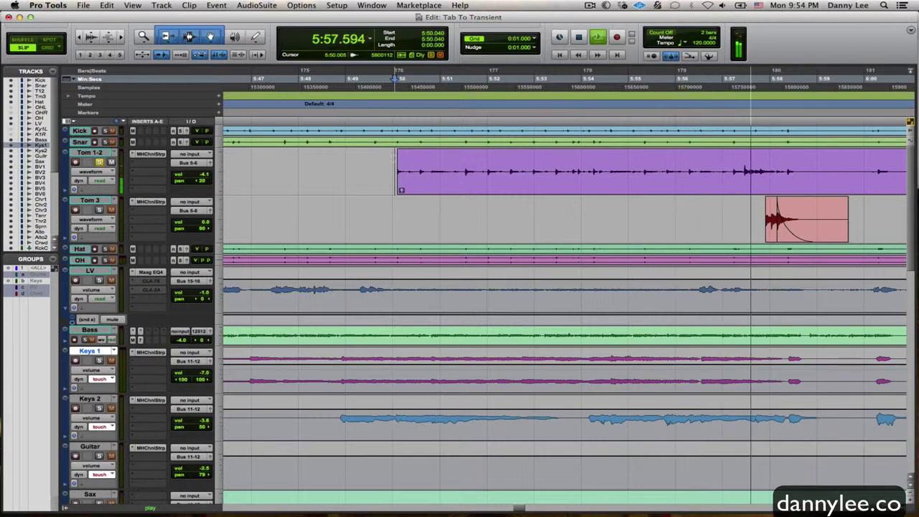
pyautogui.press('space')
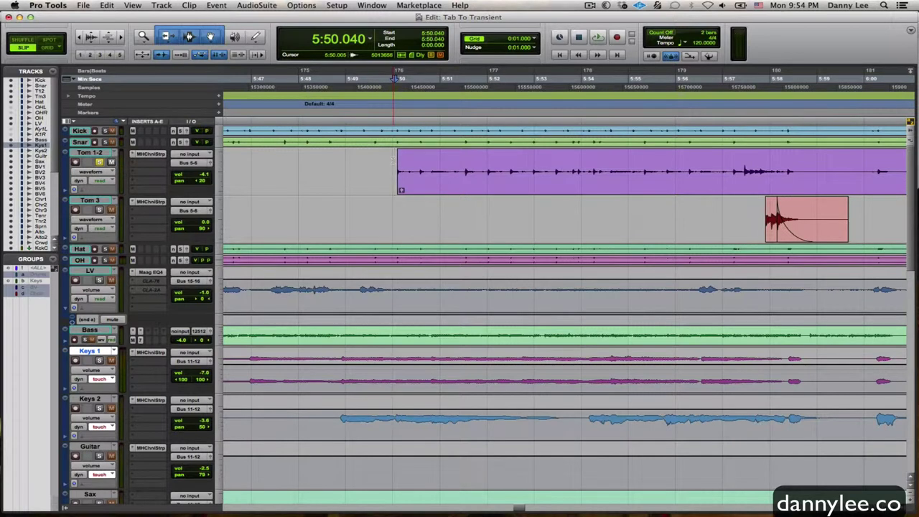
# - Trim the clip's opening bleed up to the next transients and audition it
pyautogui.press('Tab')
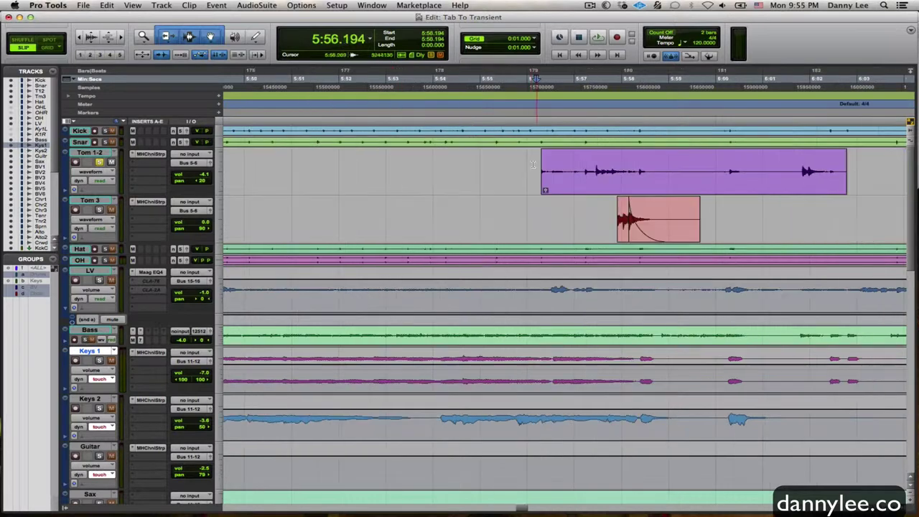
pyautogui.moveTo(532, 166); pyautogui.dragTo(571, 166)
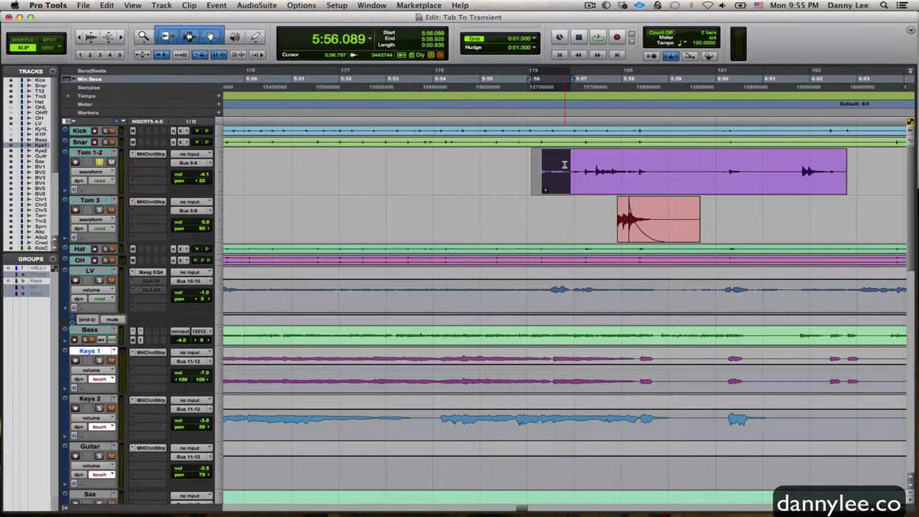
pyautogui.hotkey('shift', 'Tab')
pyautogui.hotkey('shift', 'Tab')
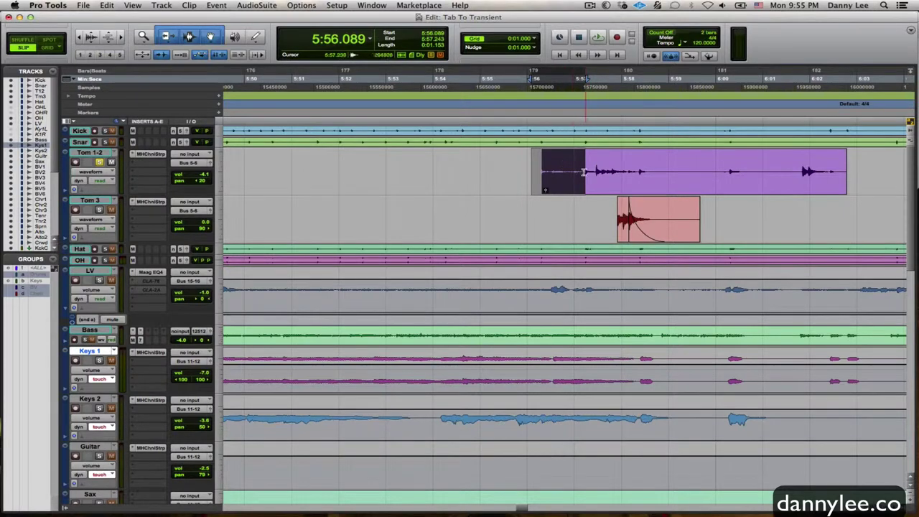
pyautogui.press('a')
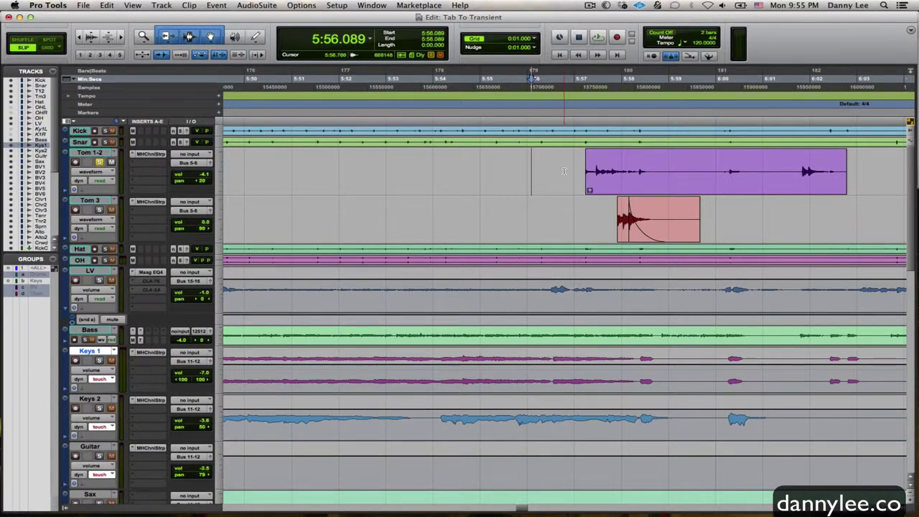
pyautogui.click(579, 161)
pyautogui.press('space')
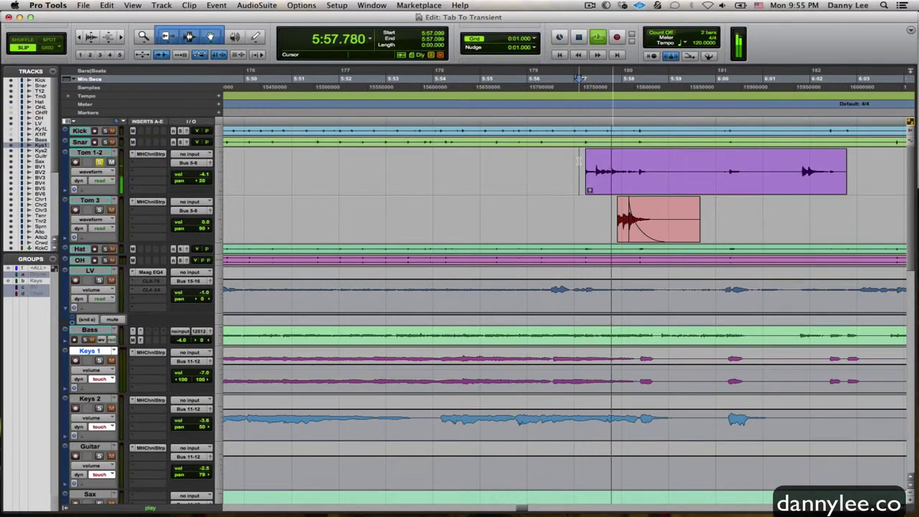
pyautogui.press('space')
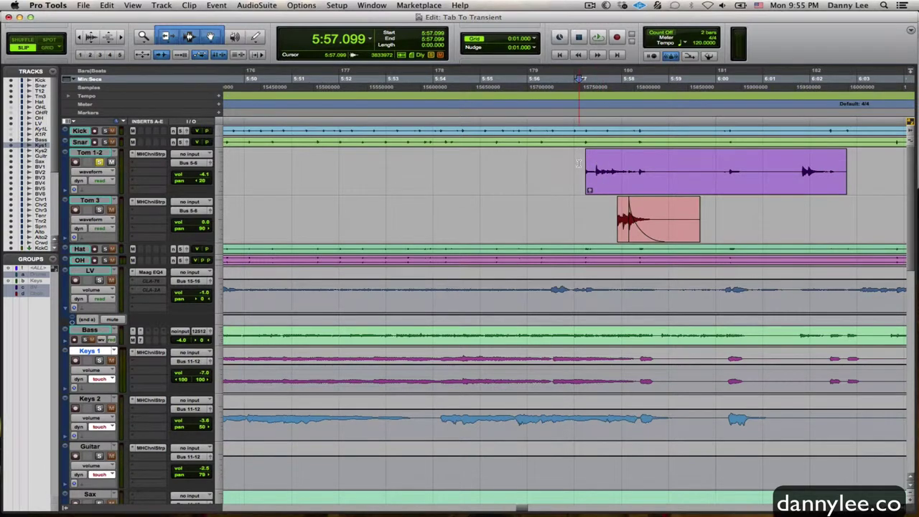
# - Delete the bleed before the first tom hit near 5:57.43, then audition the zoomed clip
pyautogui.hotkey('shift', 'Tab')
pyautogui.hotkey('shift', 'Tab')
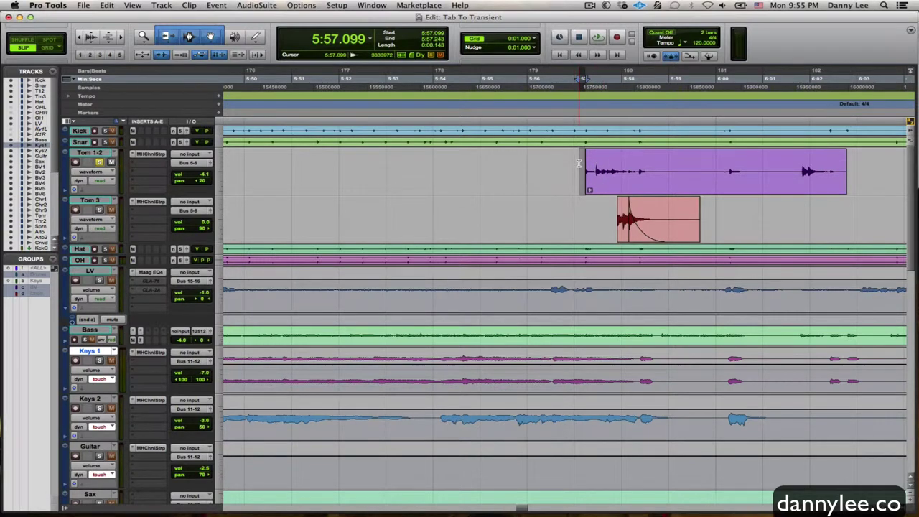
pyautogui.press('BackSpace')
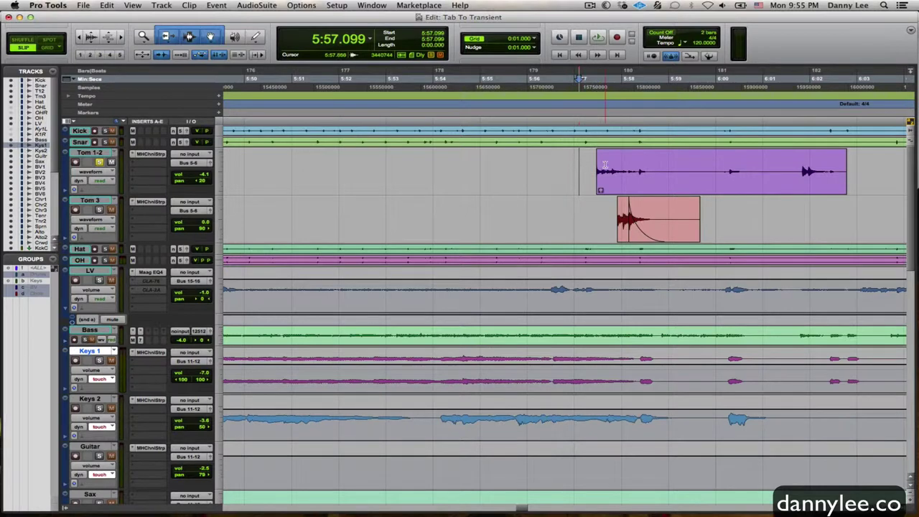
pyautogui.press('super+bracketright')
pyautogui.click(602, 163)
pyautogui.press('space')
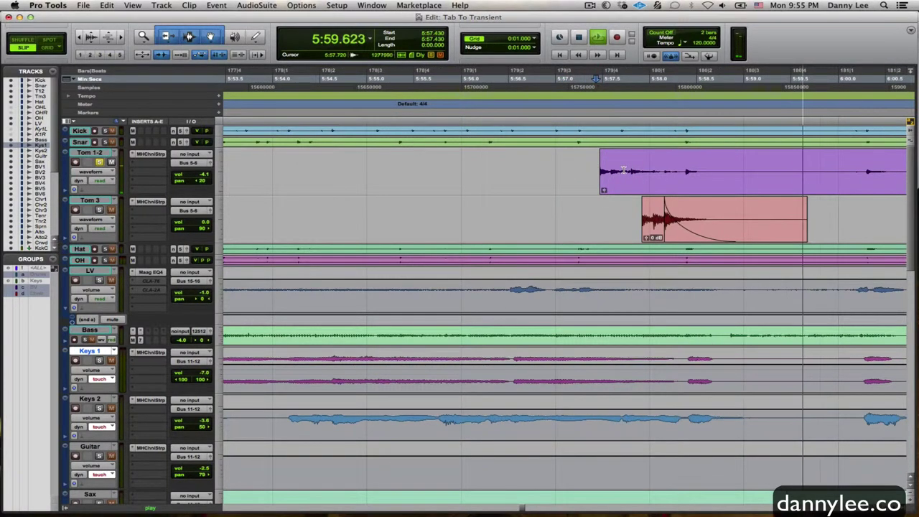
pyautogui.press('space')
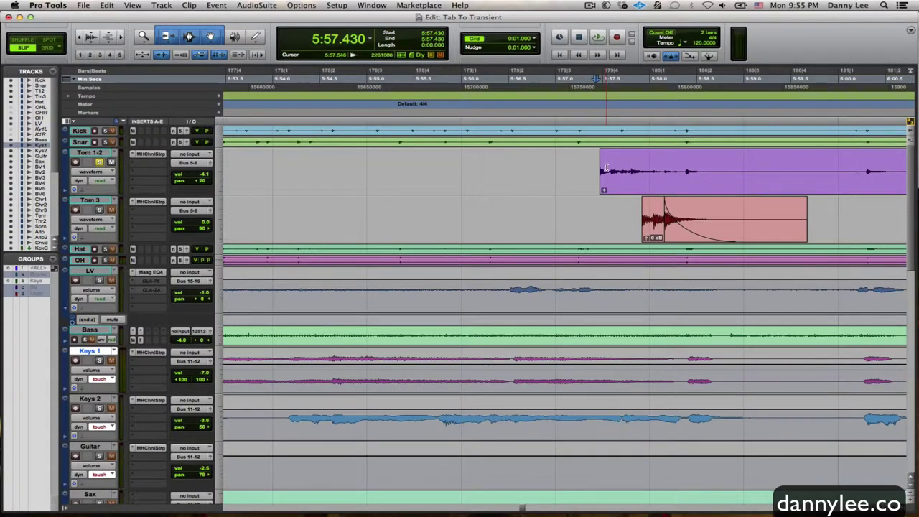
pyautogui.press('Tab')
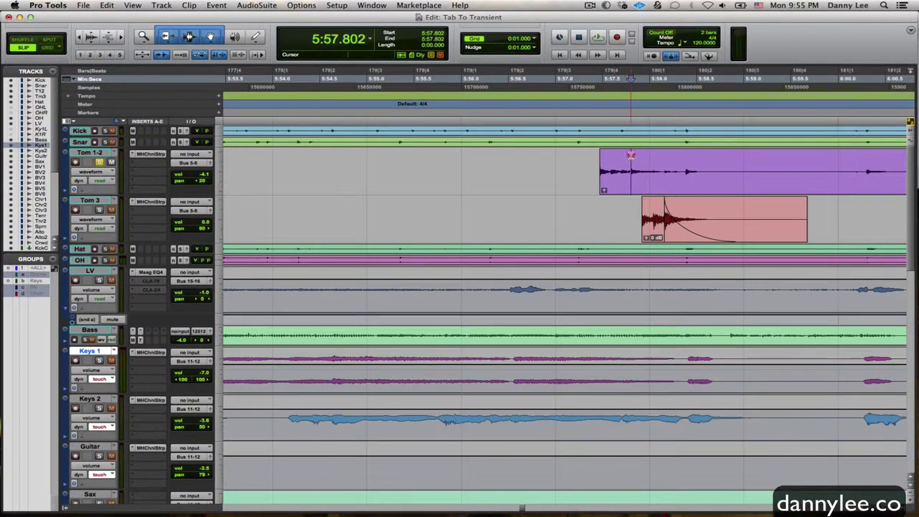
pyautogui.press('space')
pyautogui.press('space')
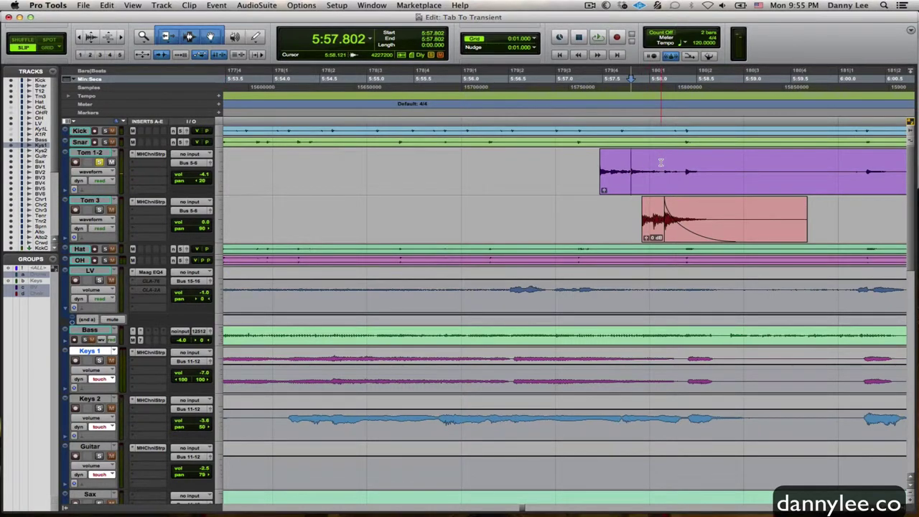
pyautogui.moveTo(660, 162); pyautogui.dragTo(738, 166)
# - Select from after the 5:57.4 hit to the 6:01.9 hit and delete that bleed
pyautogui.press('super+bracketleft')
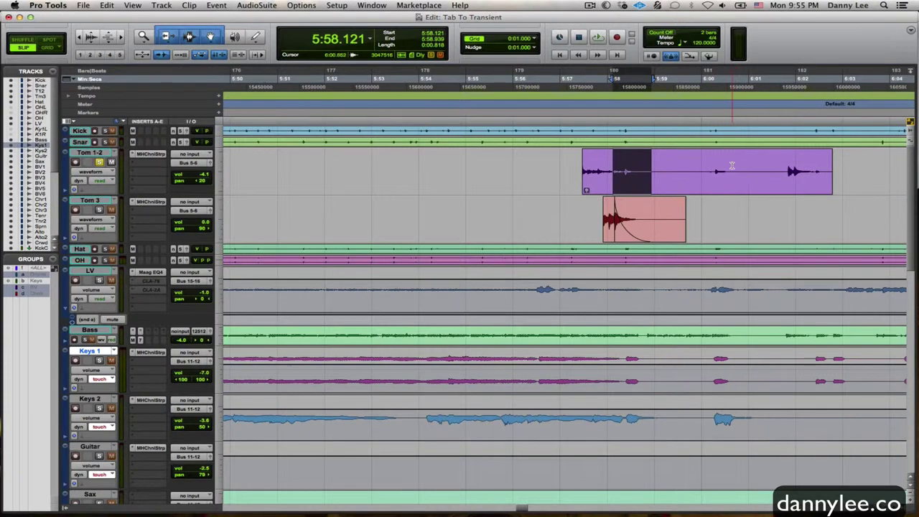
pyautogui.hotkey('shift', 'Tab')
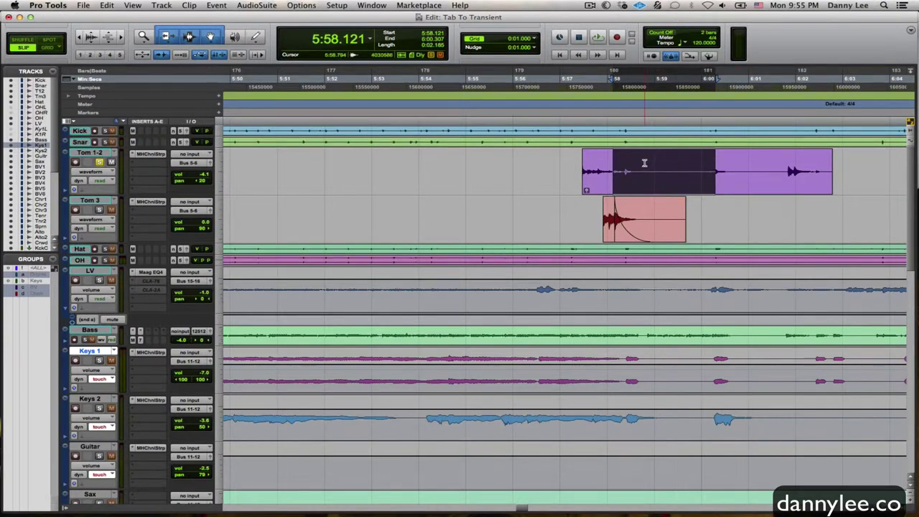
pyautogui.click(643, 162)
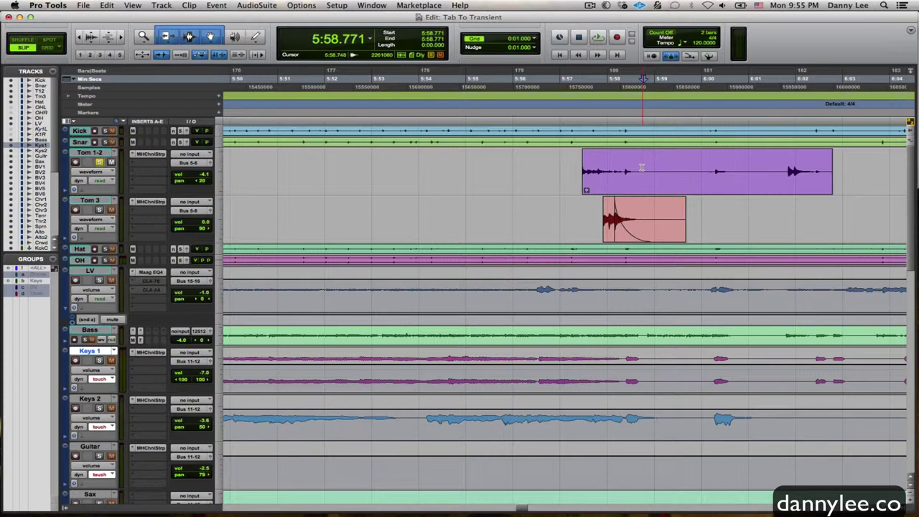
pyautogui.moveTo(614, 162); pyautogui.dragTo(708, 167)
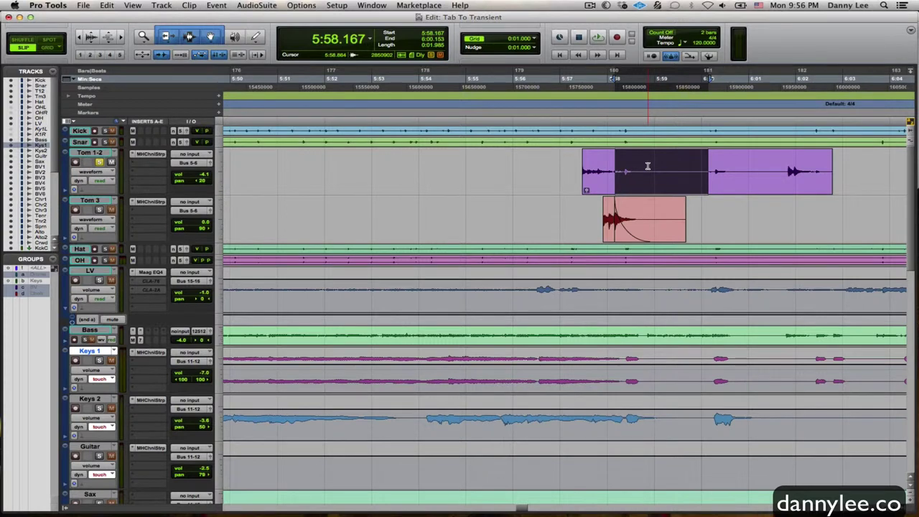
pyautogui.hotkey('shift', 'Tab')
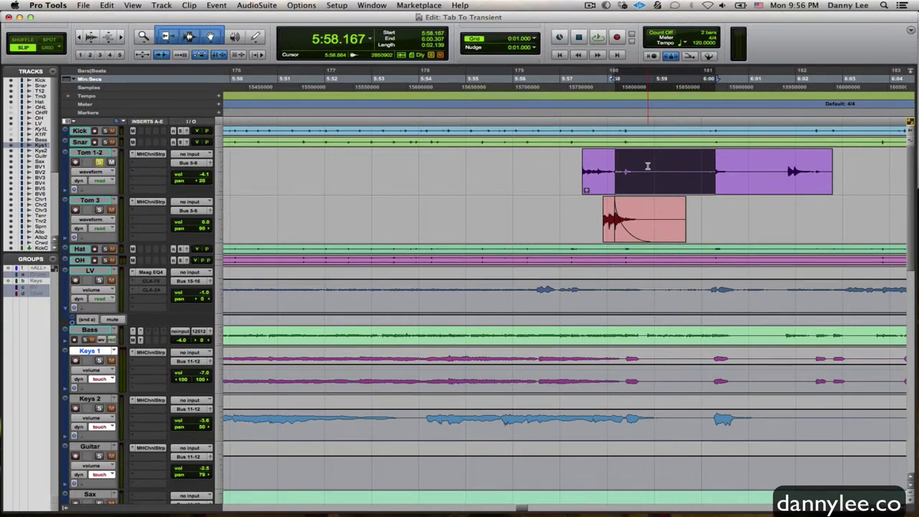
pyautogui.hotkey('shift', 'Tab')
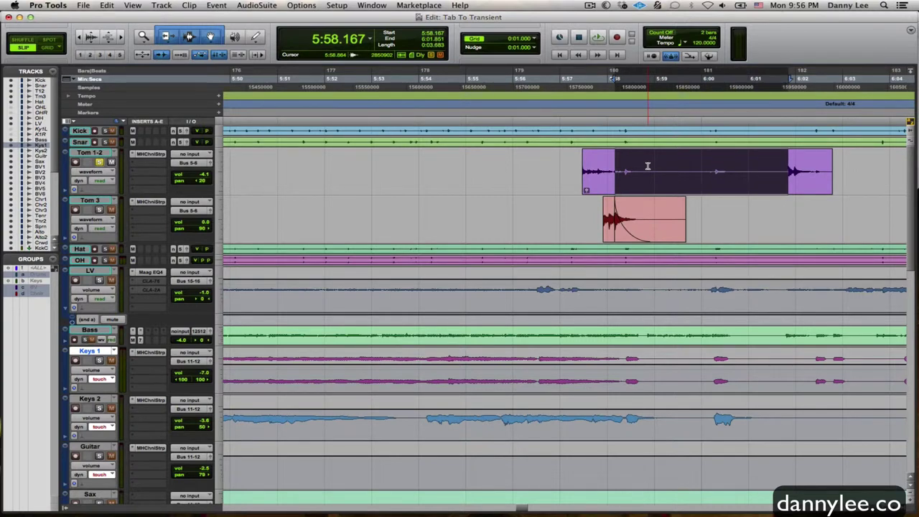
pyautogui.press('Delete')
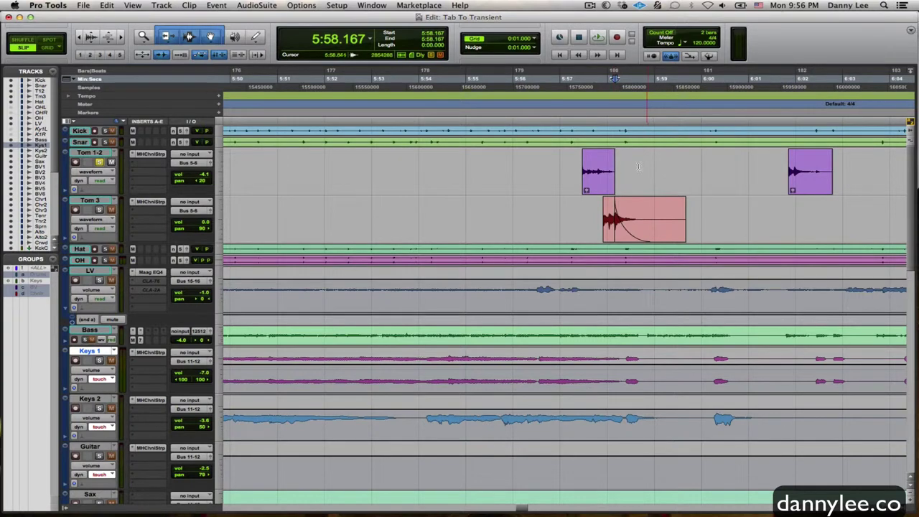
pyautogui.click(575, 162)
# - Audition the two trimmed tom hits from the first hit
pyautogui.press('space')
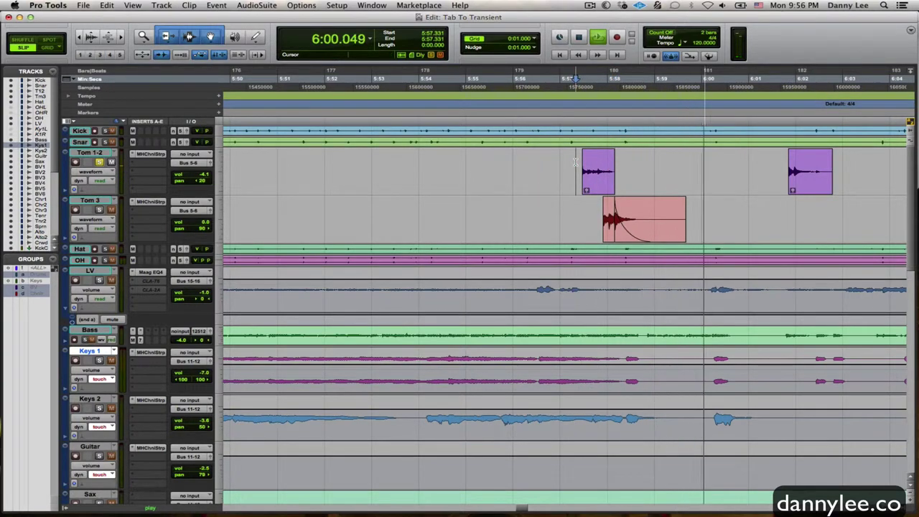
pyautogui.press('space')
pyautogui.press('space')
pyautogui.press('space')
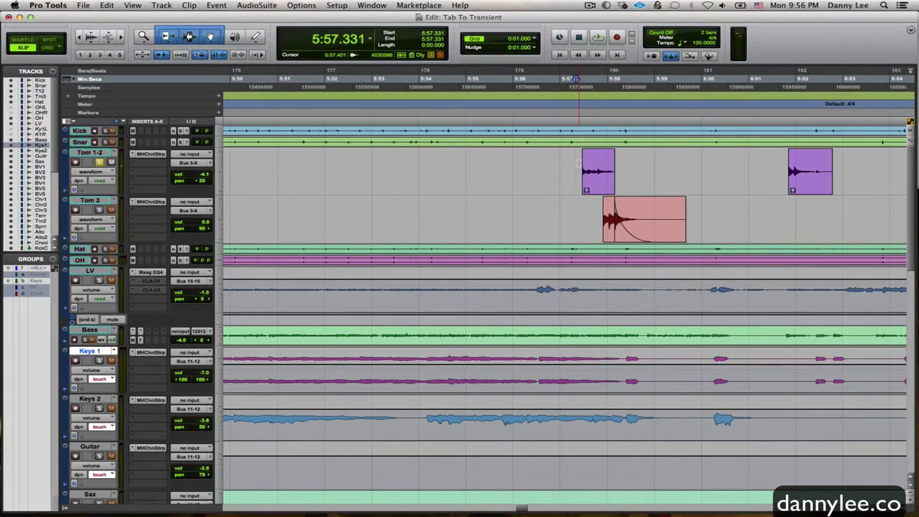
pyautogui.click(579, 163)
pyautogui.press('space')
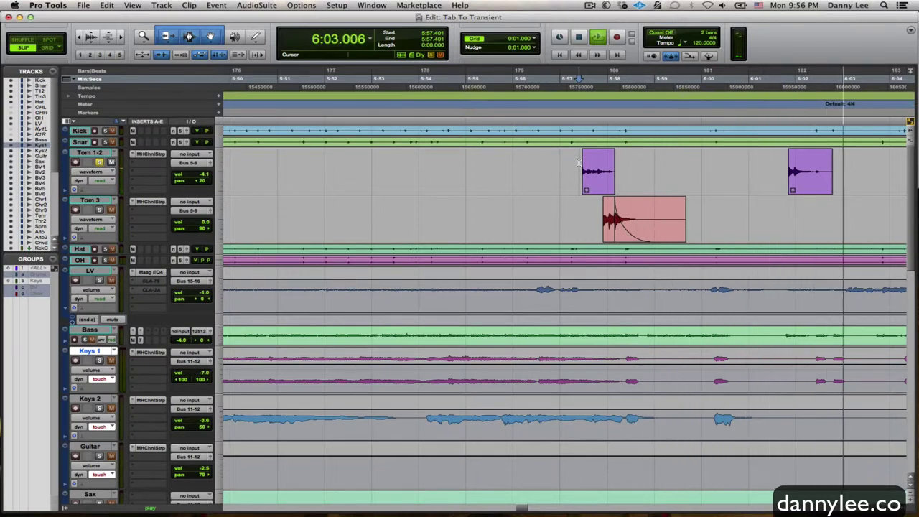
pyautogui.press('space')
# - Trim the second clip's trailing bleed so it ends around 6:02.42
pyautogui.moveTo(835, 167); pyautogui.dragTo(815, 180)
pyautogui.click(815, 180)
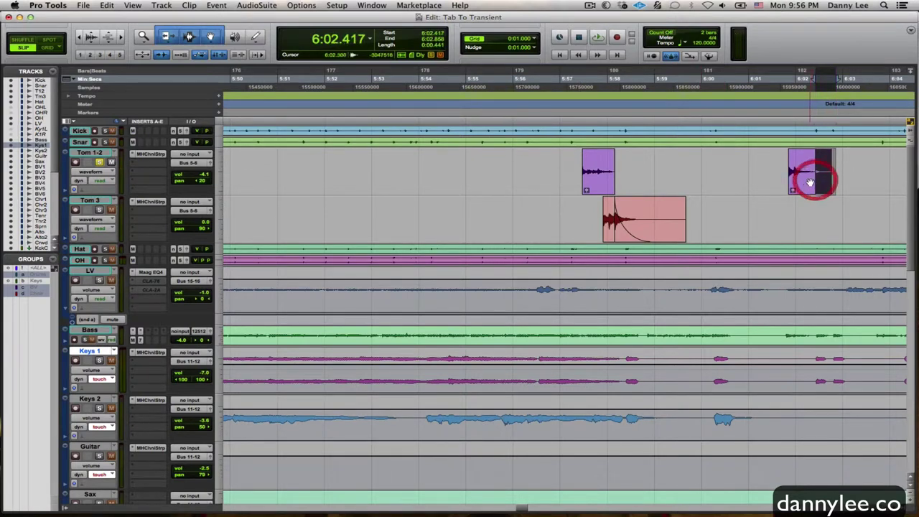
pyautogui.press('s')
pyautogui.press('r')
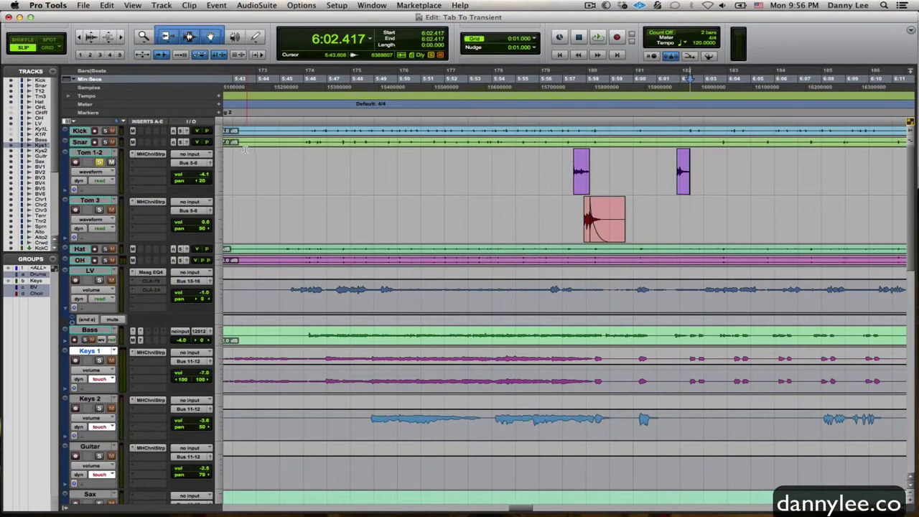
# - Unsolo Tom 1-2 and play the full mix from just before the cleaned tom hits near 5:57
pyautogui.click(98, 163)
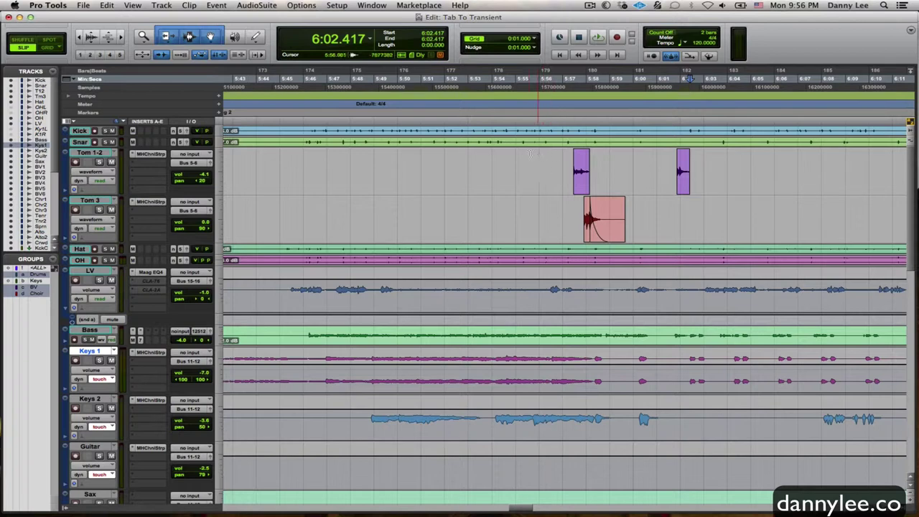
pyautogui.click(542, 158)
pyautogui.press('space')
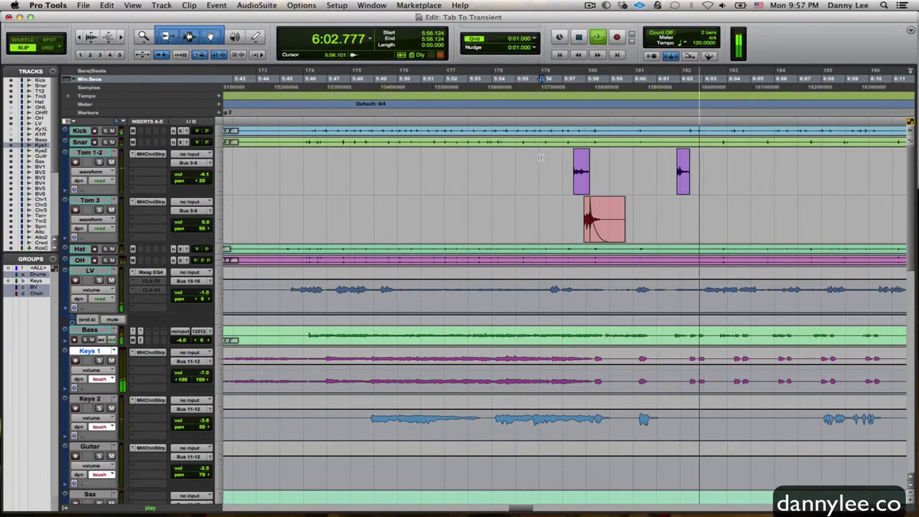
pyautogui.press('space')
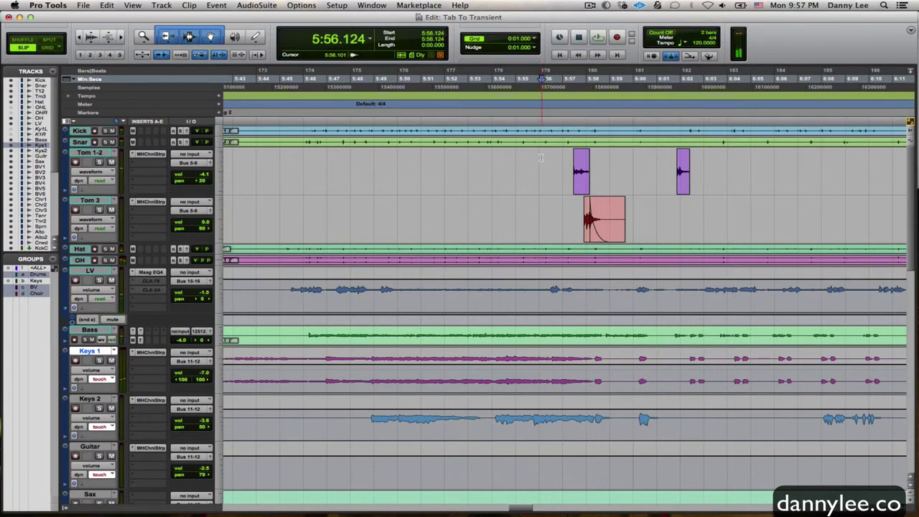